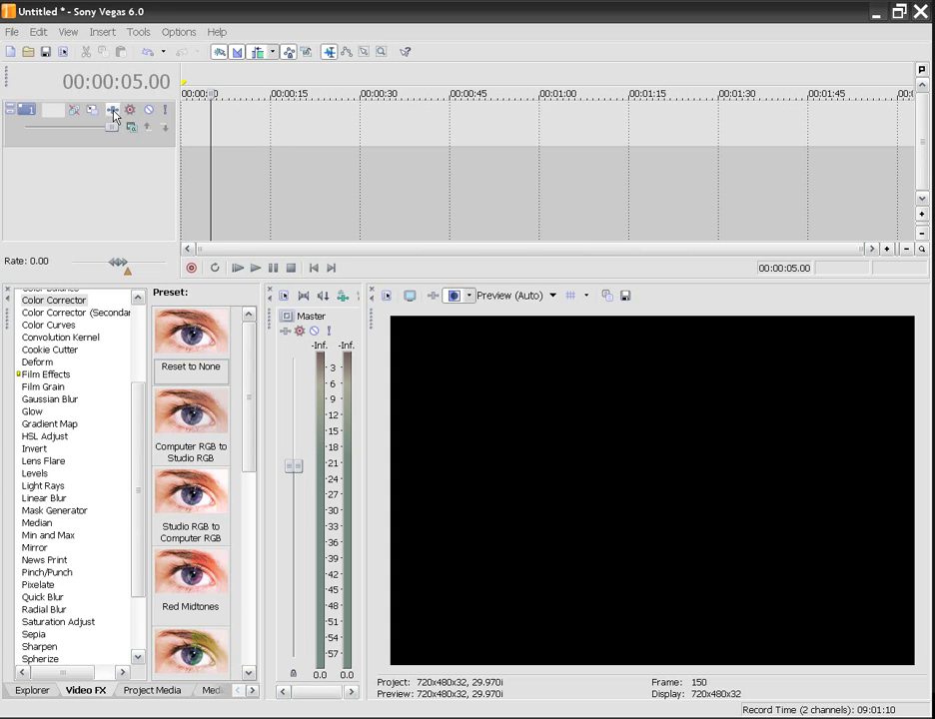
# - Browse to the High folder of Riot_Gear_FX's Brush_Paint_ Images and preview the Brush_05 image
pyautogui.click(32, 691)
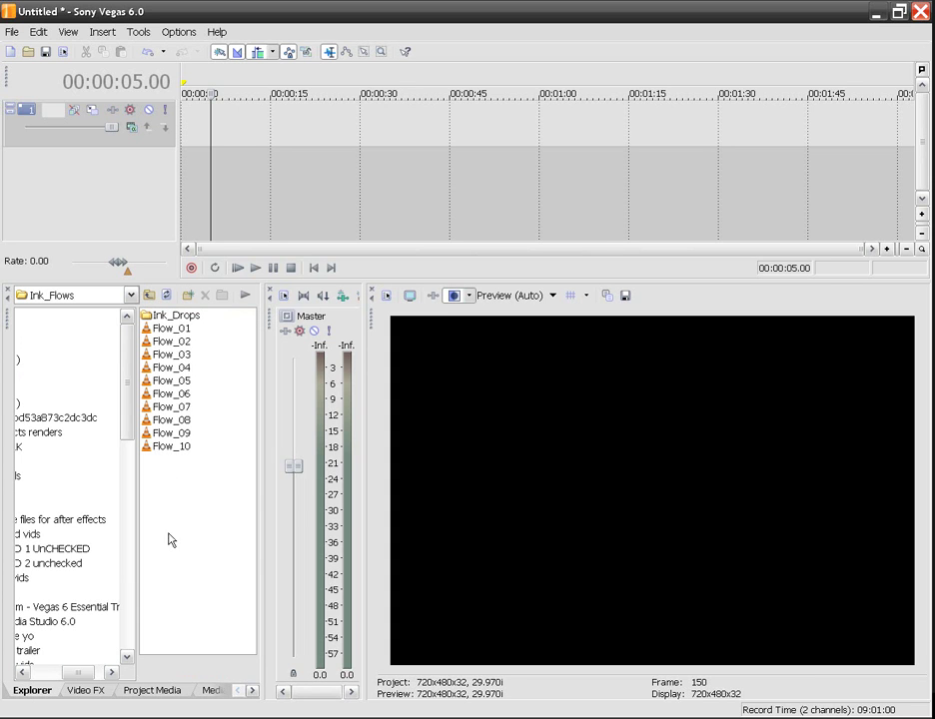
pyautogui.moveTo(71, 679); pyautogui.dragTo(43, 679)
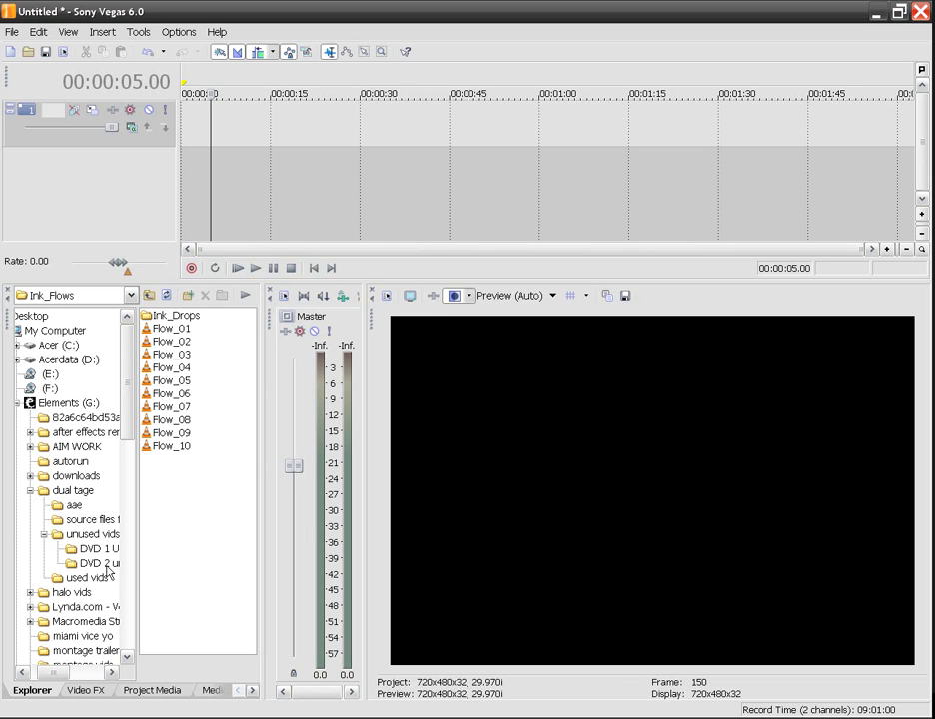
pyautogui.moveTo(130, 418); pyautogui.dragTo(130, 500)
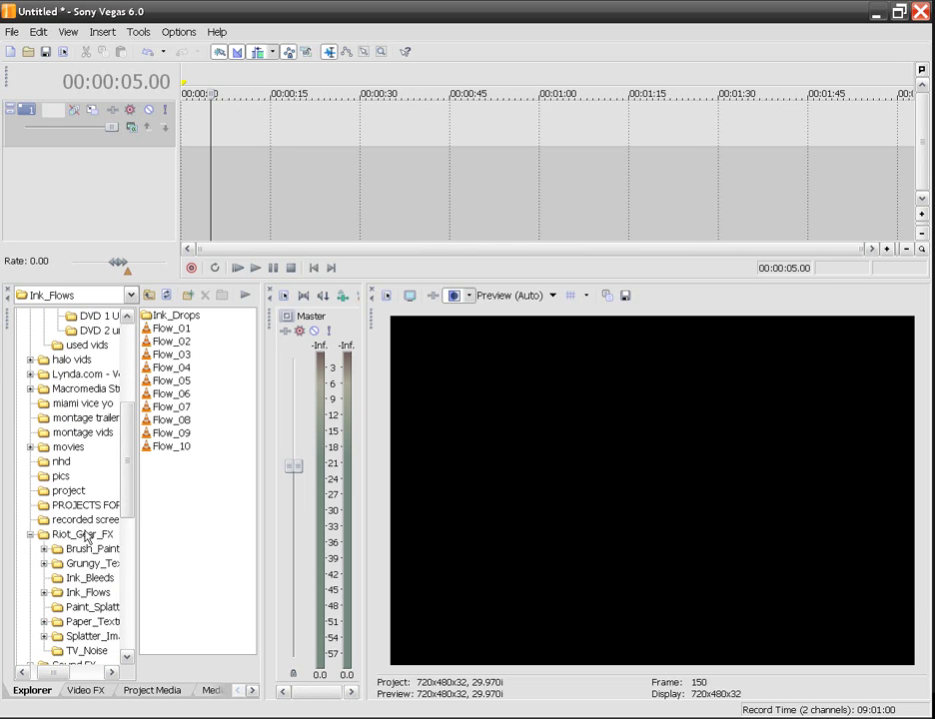
pyautogui.scroll(-3, 110, 514)
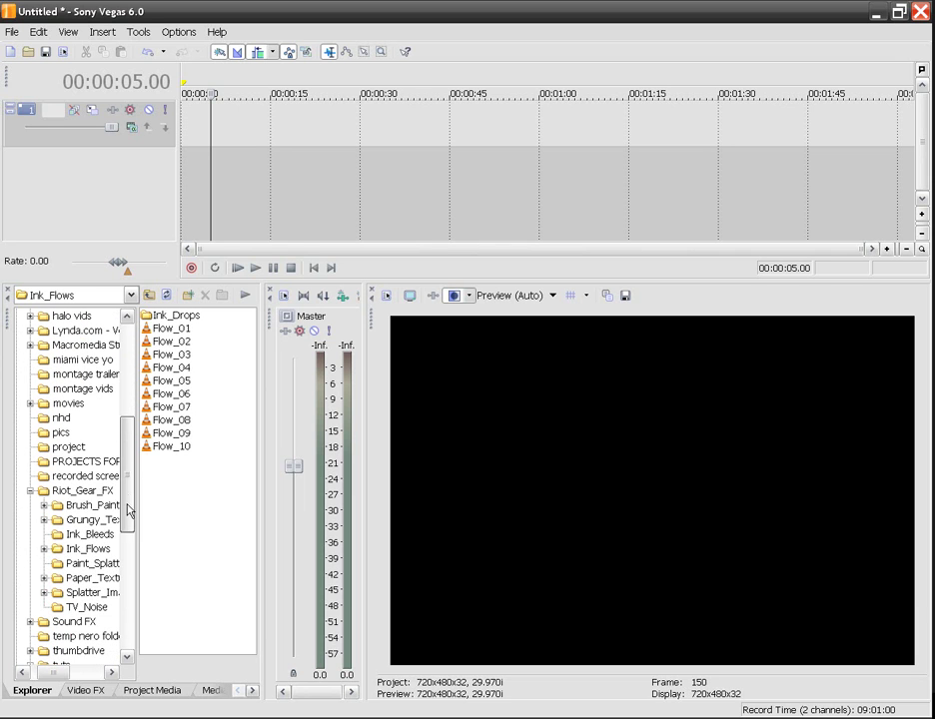
pyautogui.click(92, 505)
pyautogui.click(165, 317)
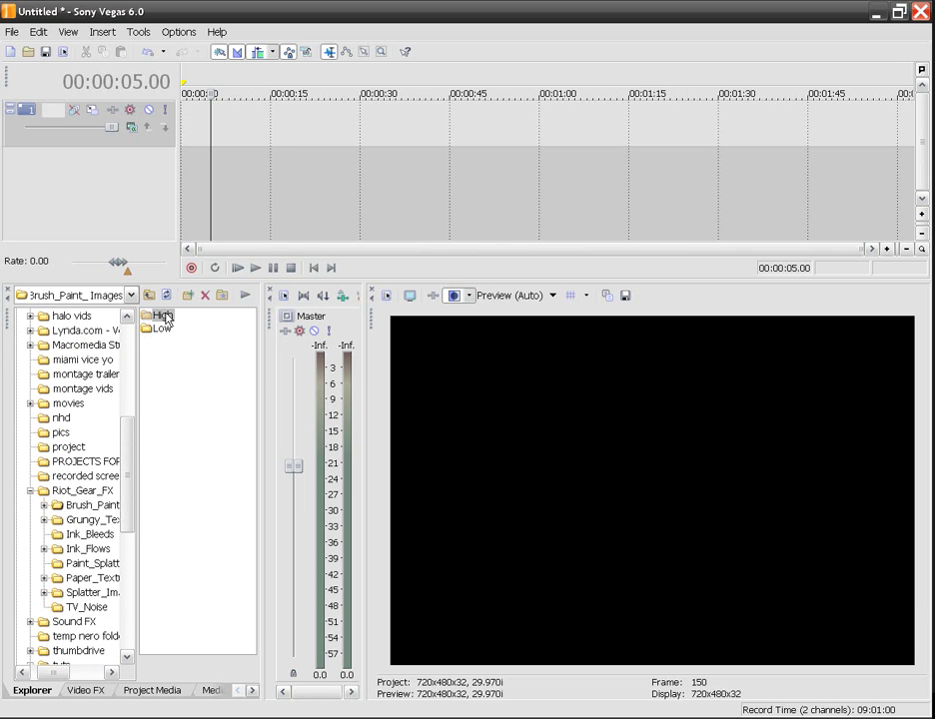
pyautogui.doubleClick(168, 318)
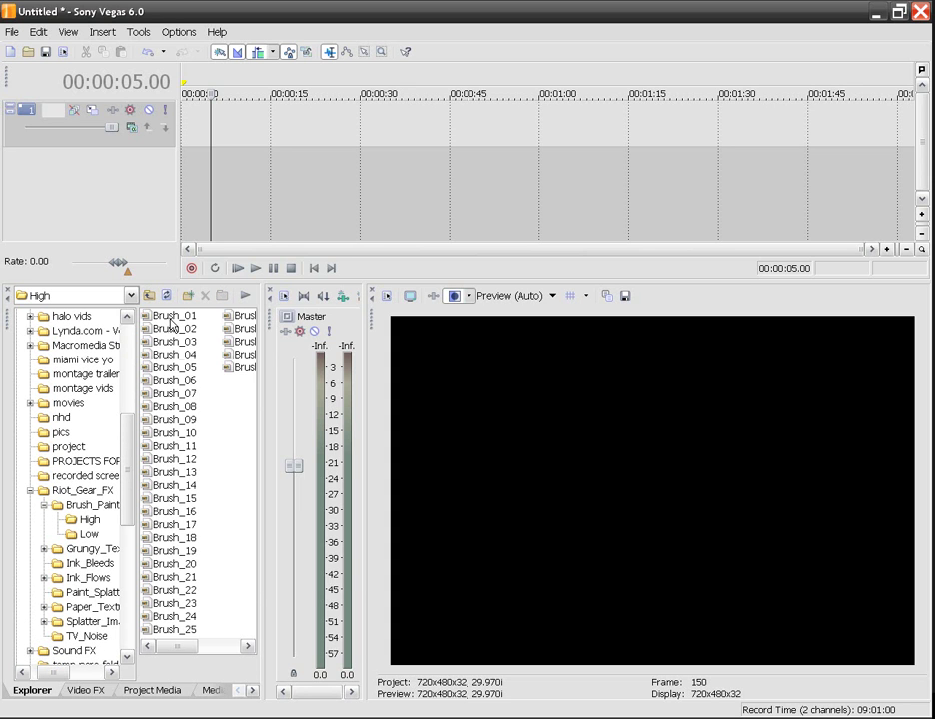
pyautogui.rightClick(181, 366)
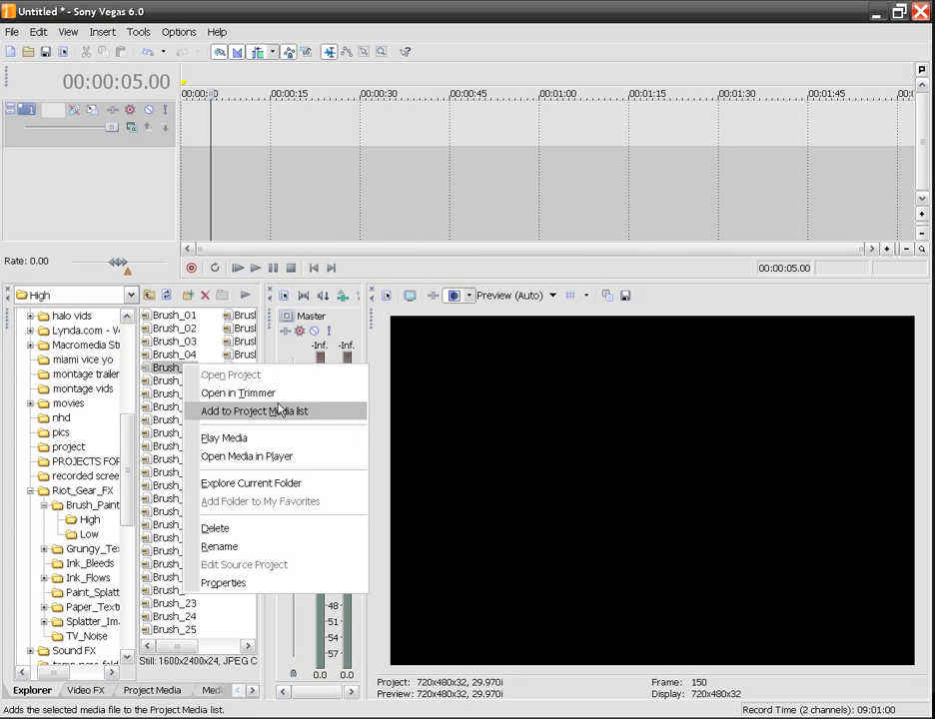
pyautogui.click(279, 438)
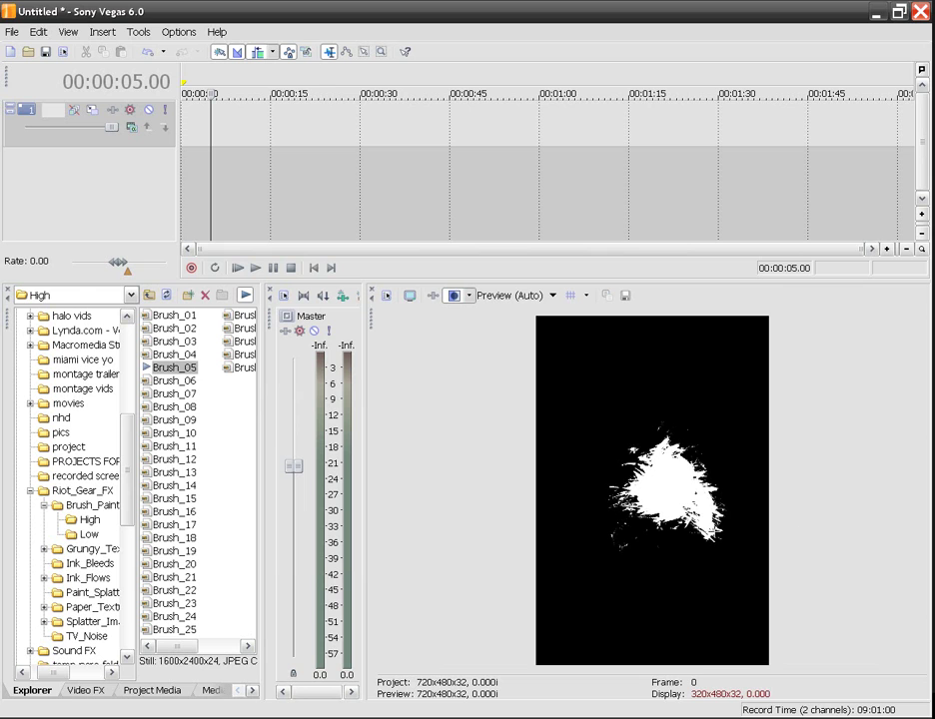
pyautogui.click(205, 355)
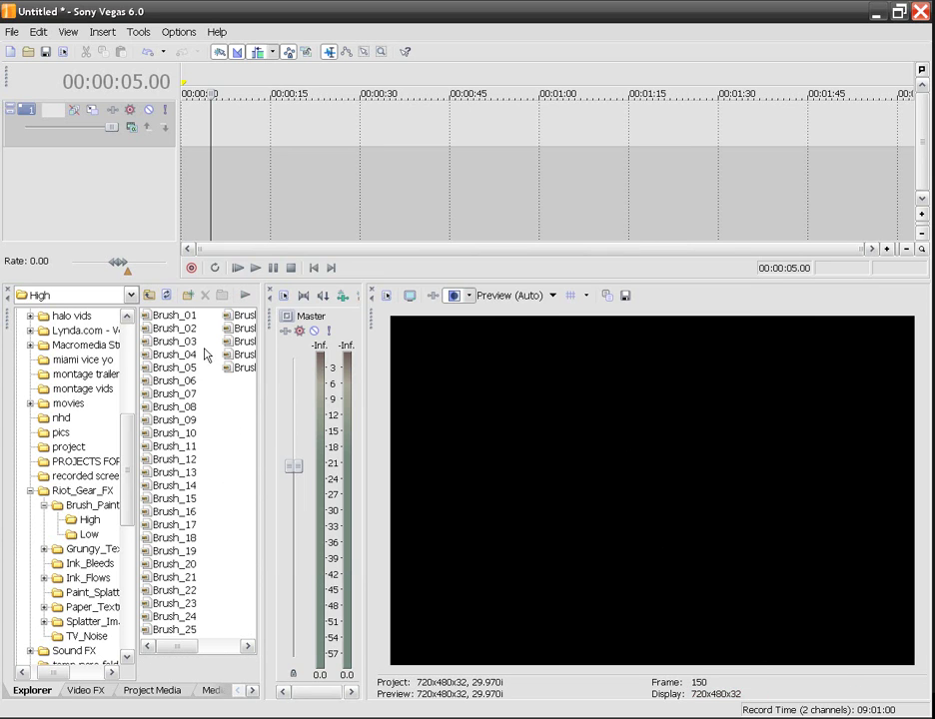
# - Preview the Grunge_06 image from the high-resolution Color folder of Grungy_Textures
pyautogui.click(88, 550)
pyautogui.doubleClick(160, 315)
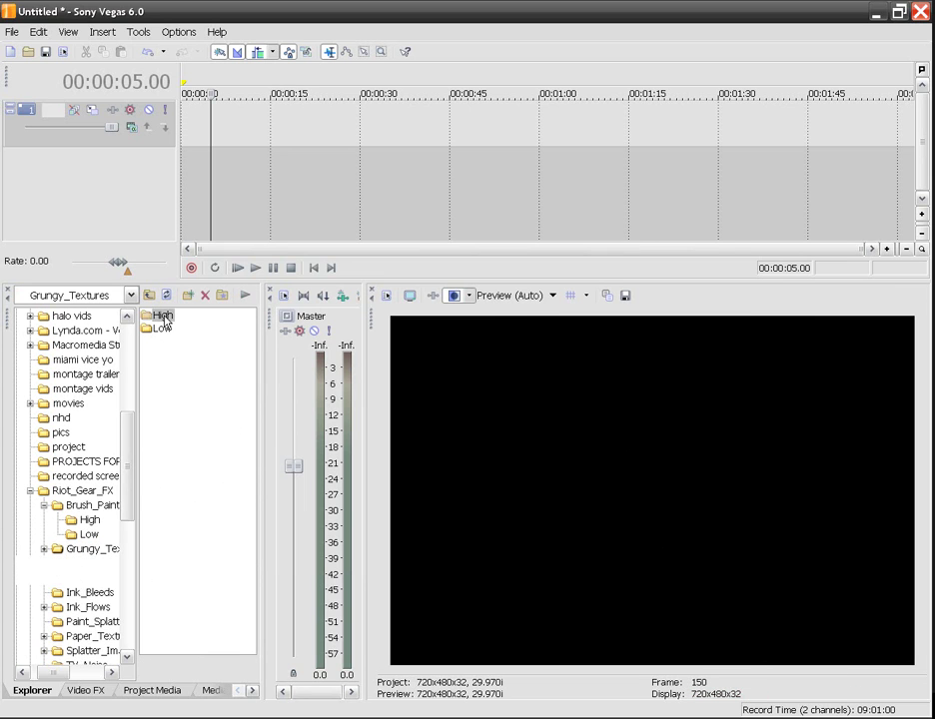
pyautogui.doubleClick(163, 316)
pyautogui.rightClick(184, 380)
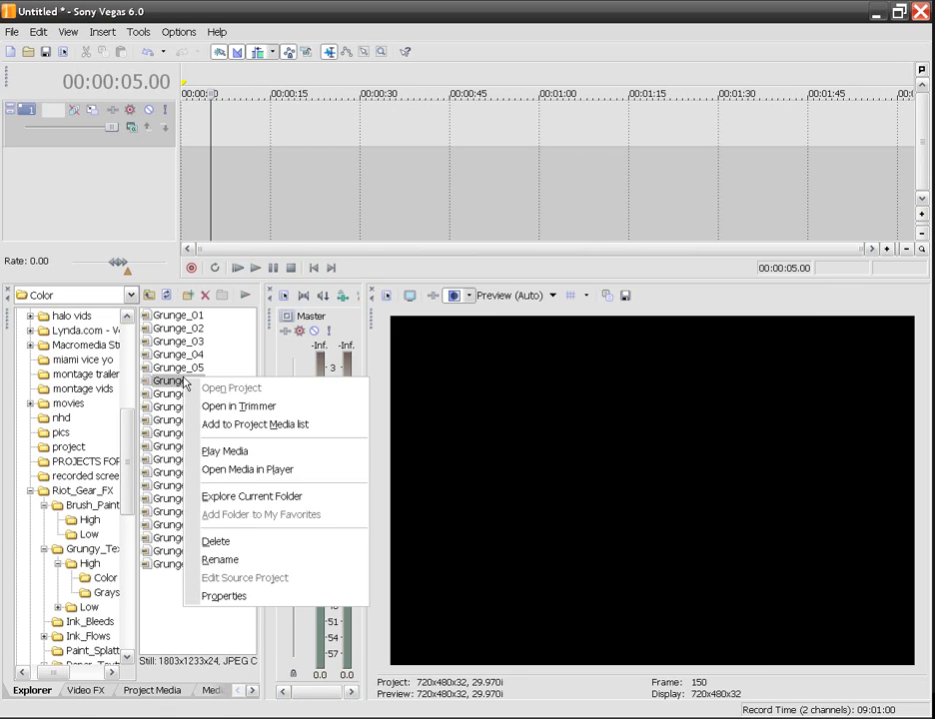
pyautogui.click(226, 451)
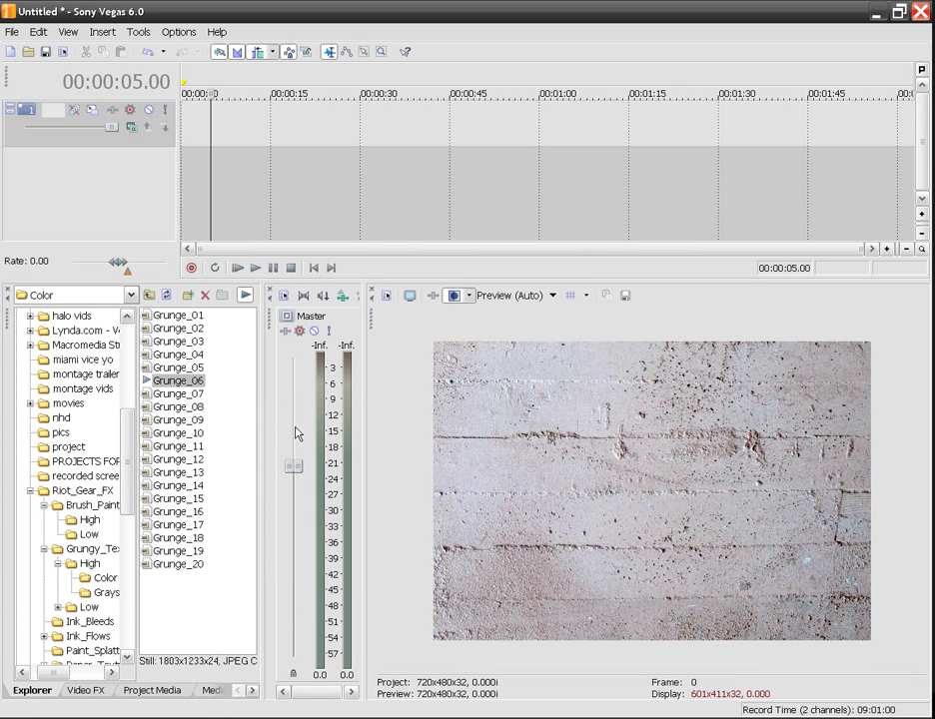
pyautogui.click(149, 295)
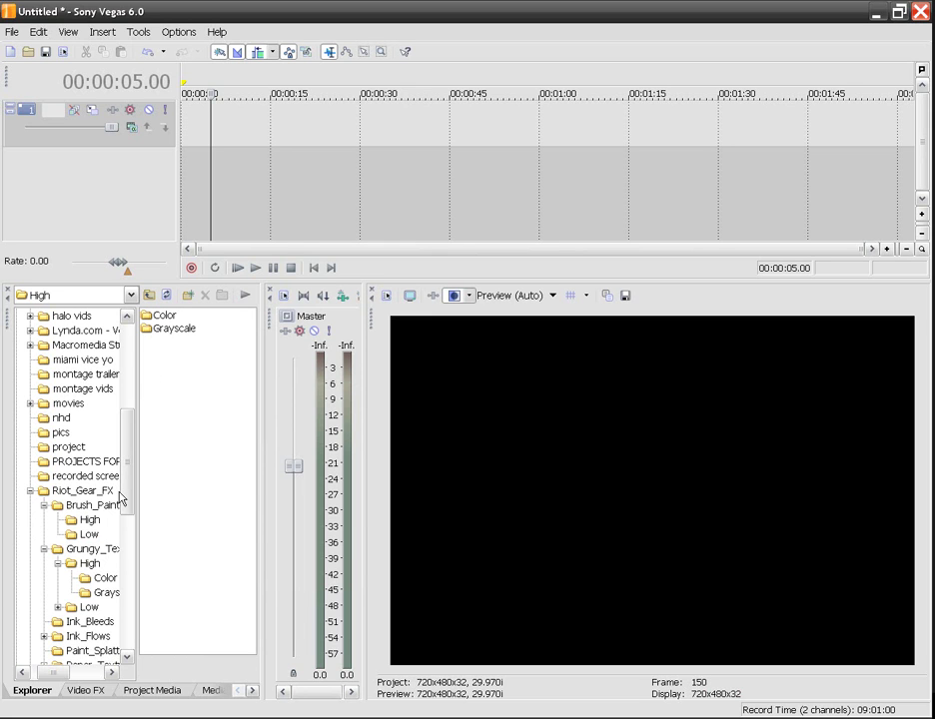
# - Collapse the Grungy_Textures and Brush_Paint_ Images folders in the Riot_Gear_FX folder tree
pyautogui.moveTo(123, 498); pyautogui.dragTo(124, 517)
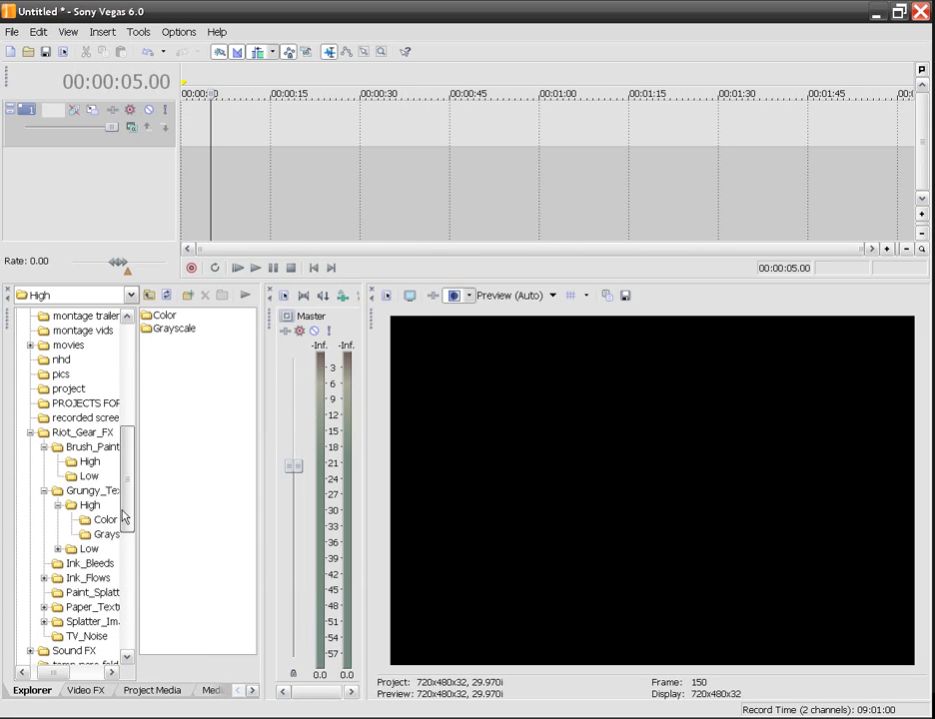
pyautogui.click(44, 491)
pyautogui.moveTo(124, 474); pyautogui.dragTo(125, 491)
pyautogui.click(44, 492)
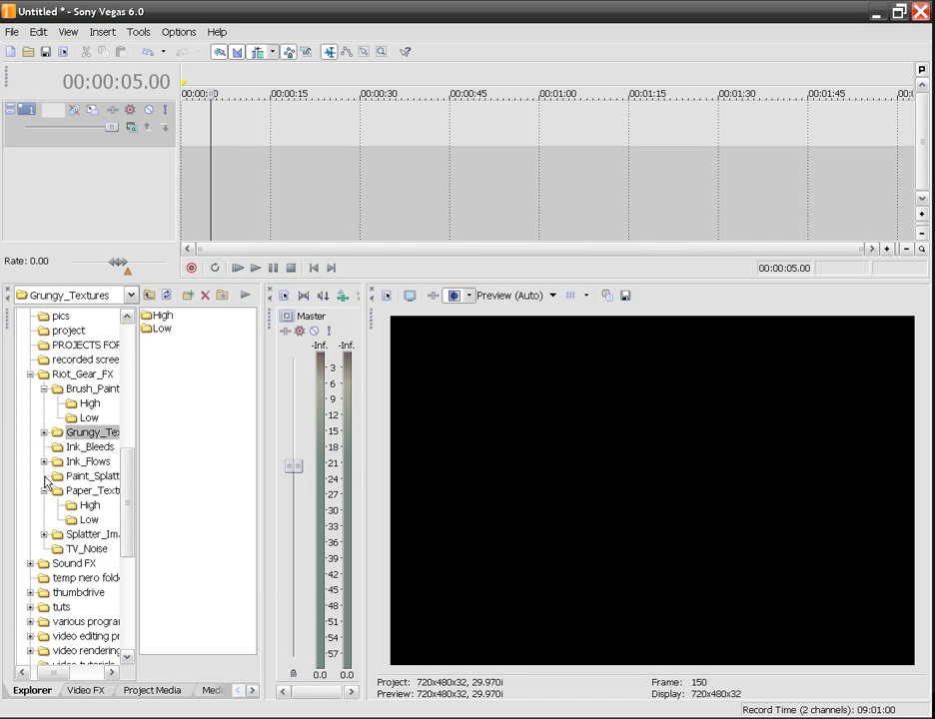
pyautogui.click(44, 492)
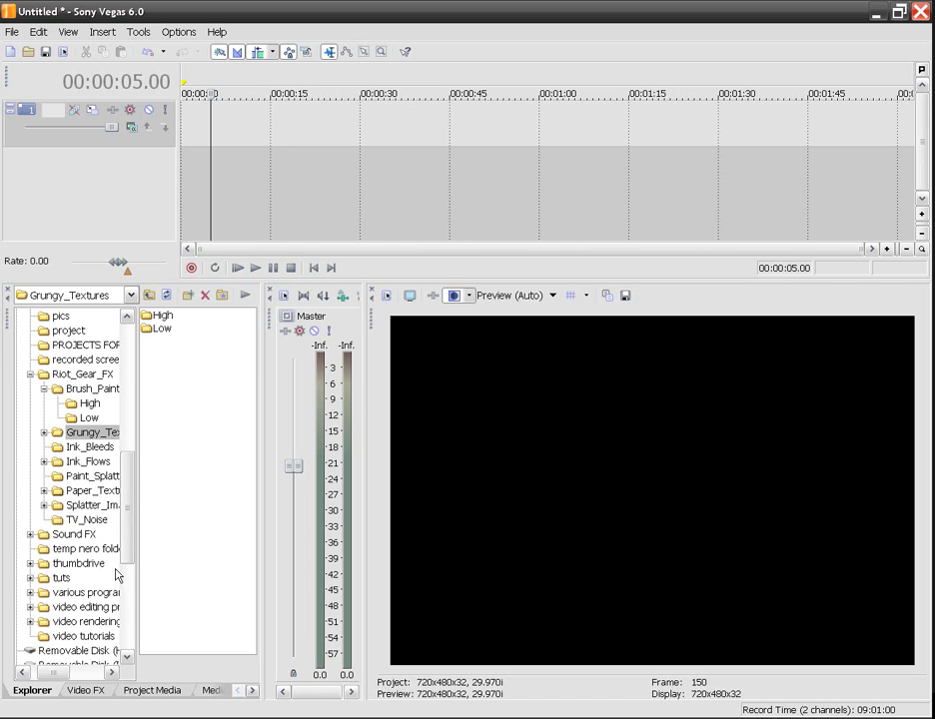
pyautogui.click(44, 388)
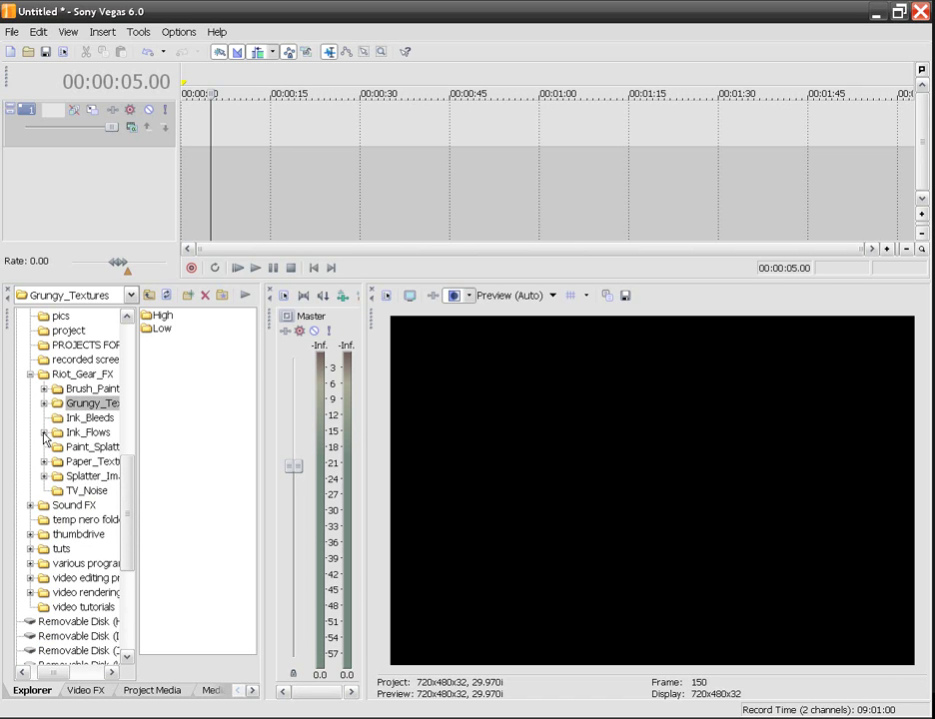
# - Preview the Drop_24 clip from the Ink_Drops folder inside Ink_Flows
pyautogui.click(44, 432)
pyautogui.click(102, 448)
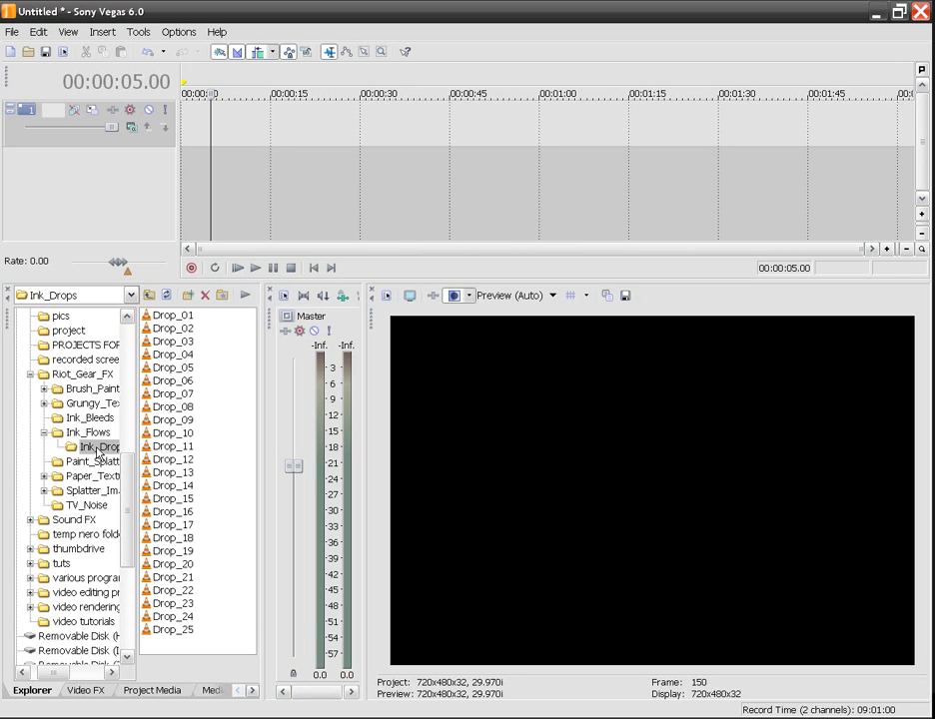
pyautogui.rightClick(157, 619)
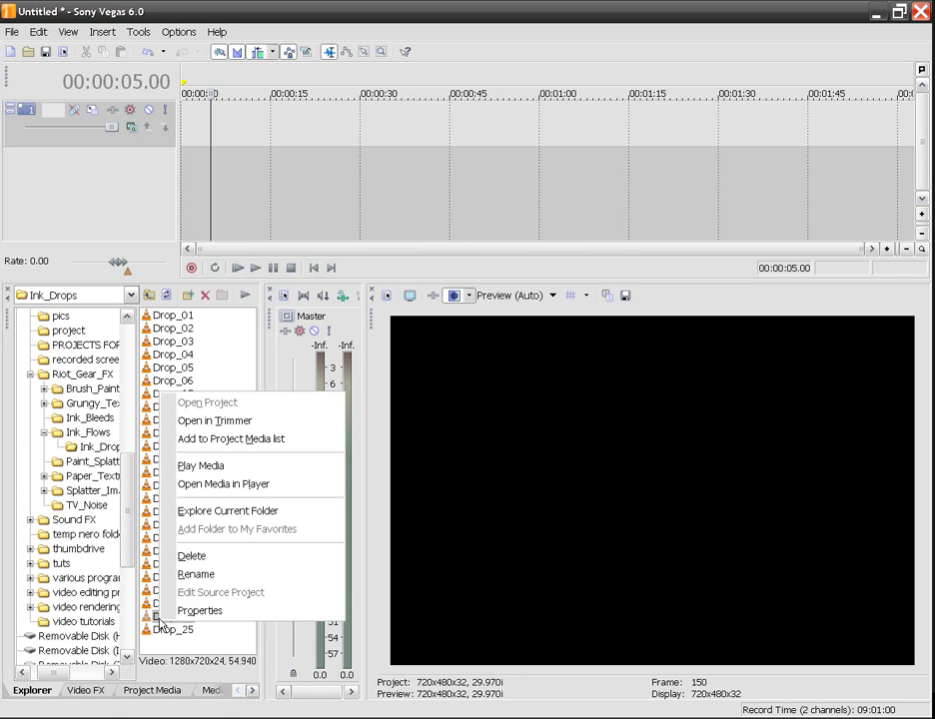
pyautogui.click(253, 477)
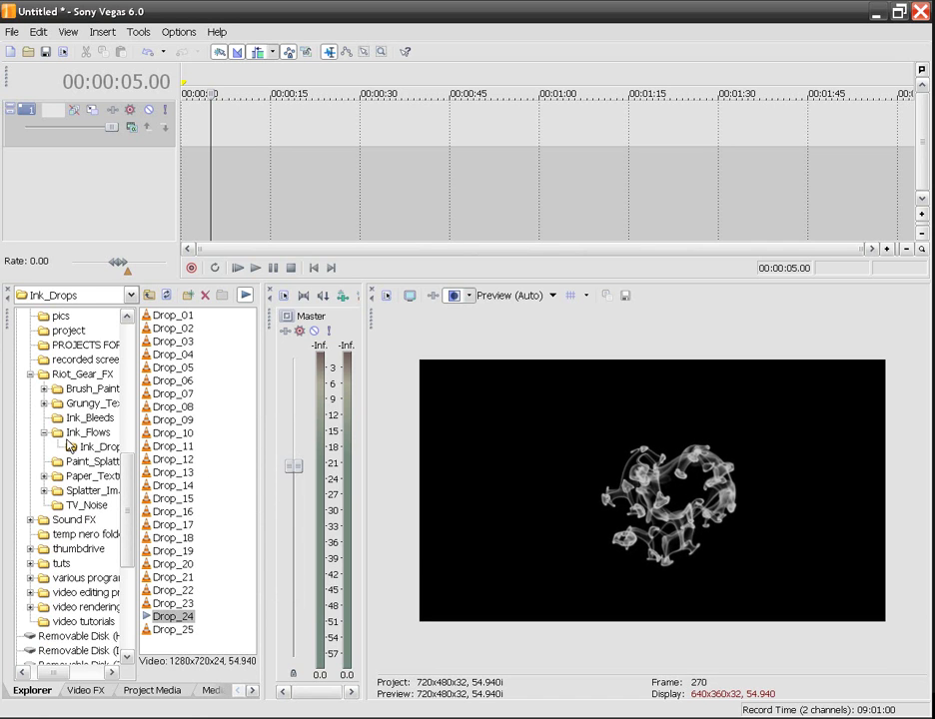
# - Preview the Reveal_05 clip from the Ink_Bleeds folder
pyautogui.click(88, 418)
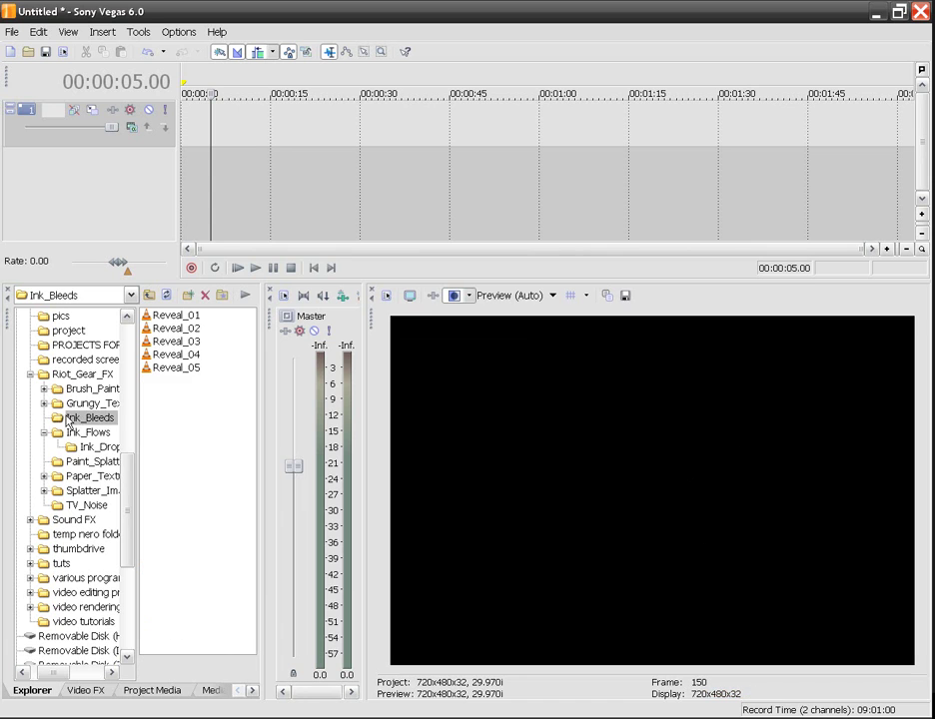
pyautogui.rightClick(201, 369)
pyautogui.click(267, 440)
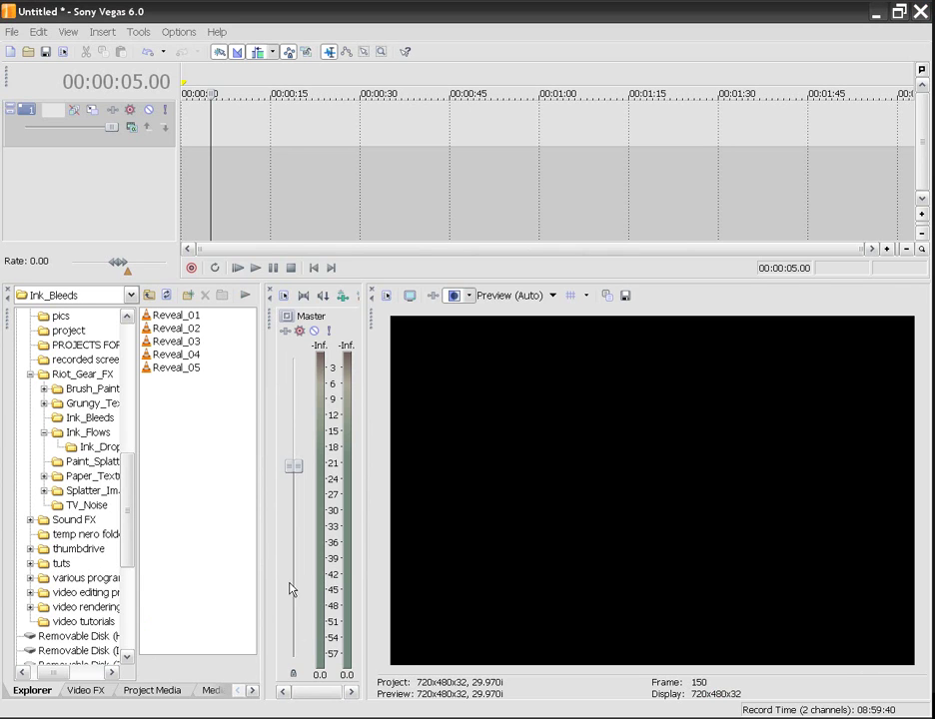
# - Place the Flow_06 clip from the Ink_Flows folder at the start of the video track and play it
pyautogui.click(87, 433)
pyautogui.moveTo(182, 399); pyautogui.dragTo(199, 130)
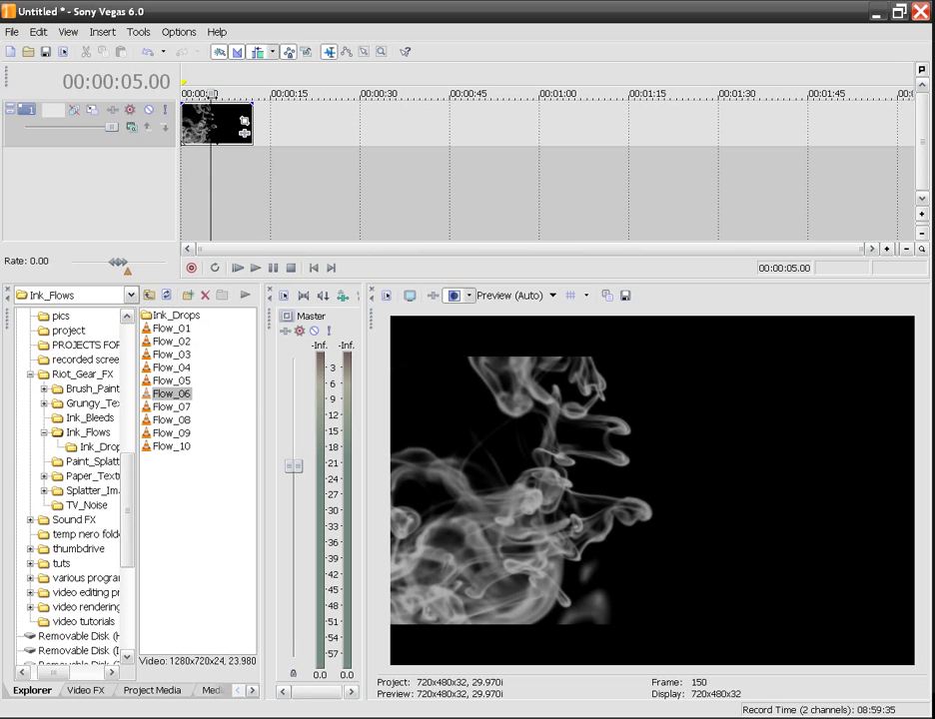
pyautogui.press('j')
pyautogui.press('space')
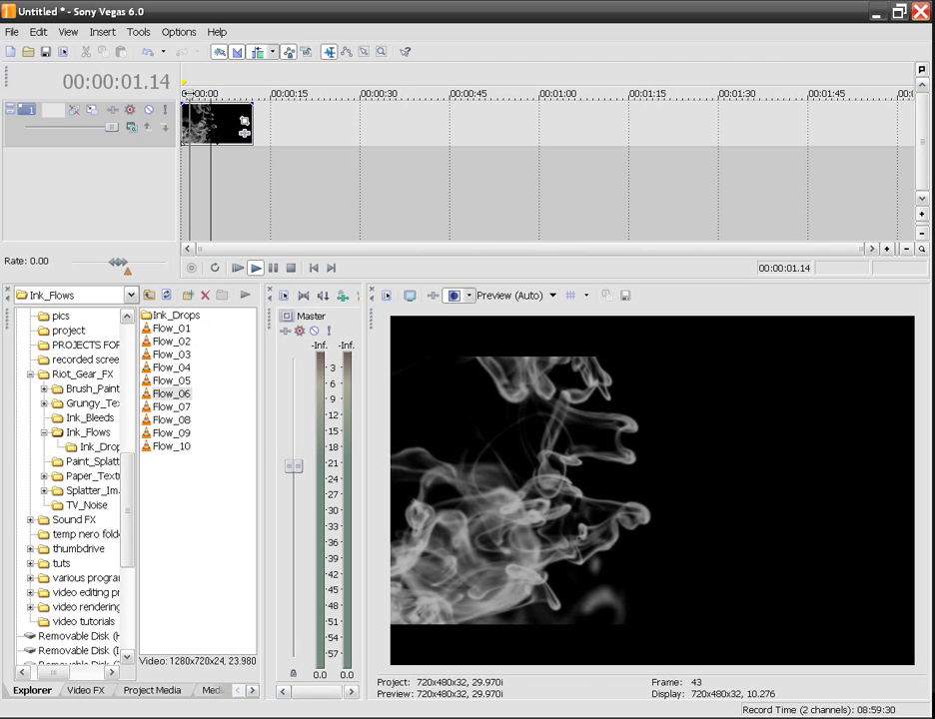
pyautogui.press('j')
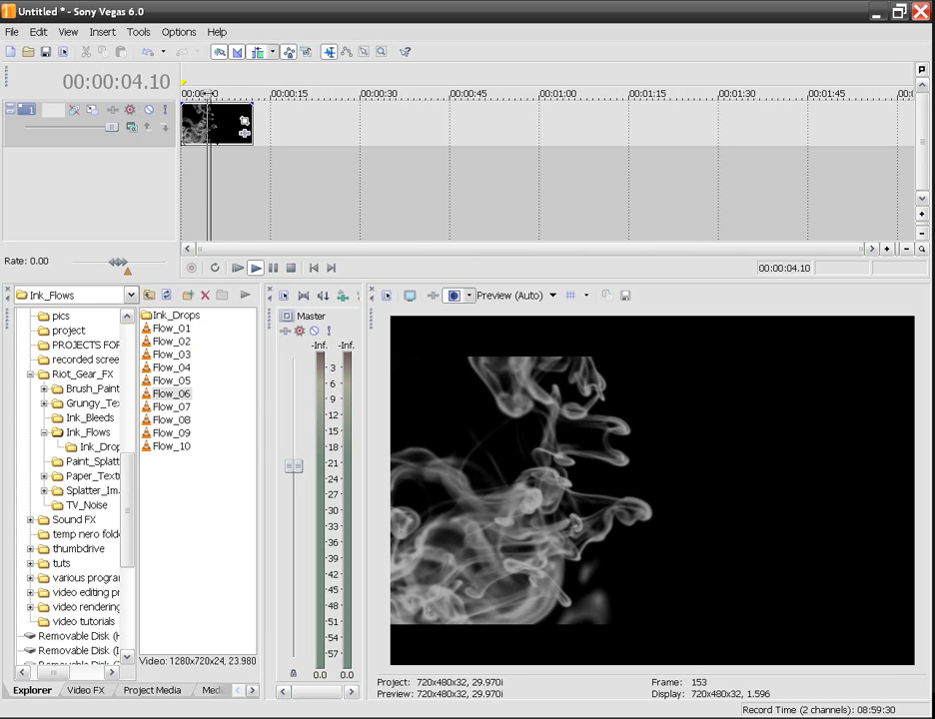
pyautogui.press('k')
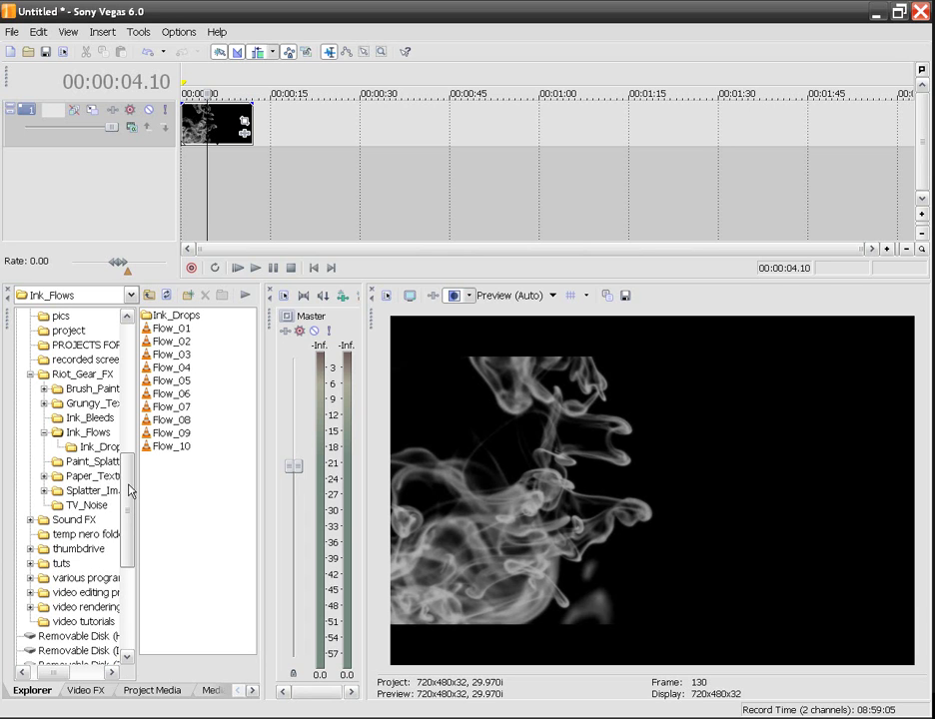
# - Apply the Color Corrector video effect to the Flow_06 clip on the timeline
pyautogui.moveTo(130, 491); pyautogui.dragTo(143, 349)
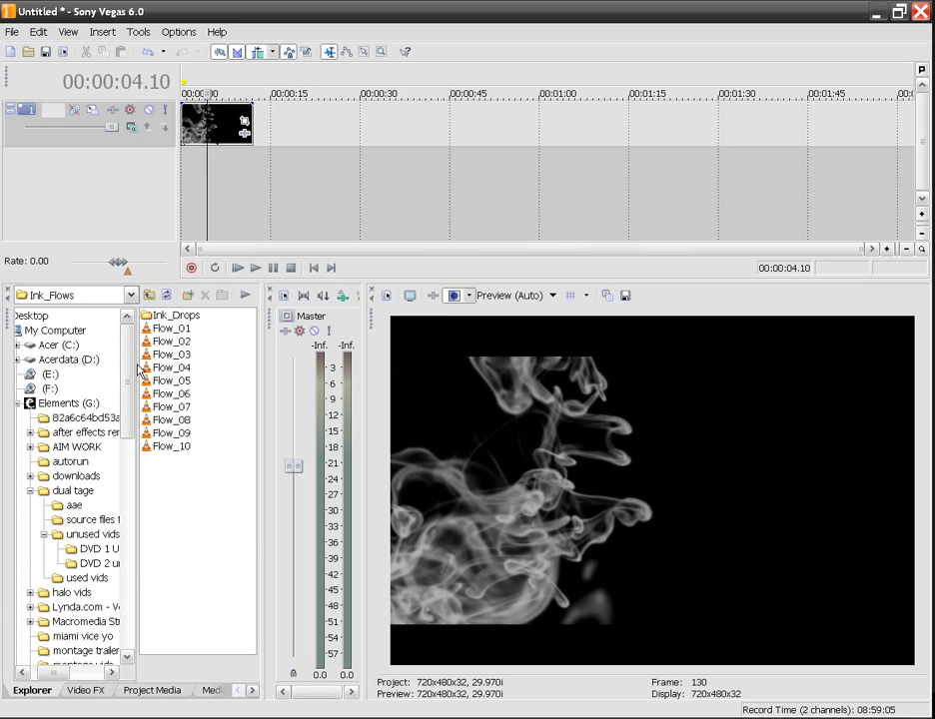
pyautogui.click(90, 687)
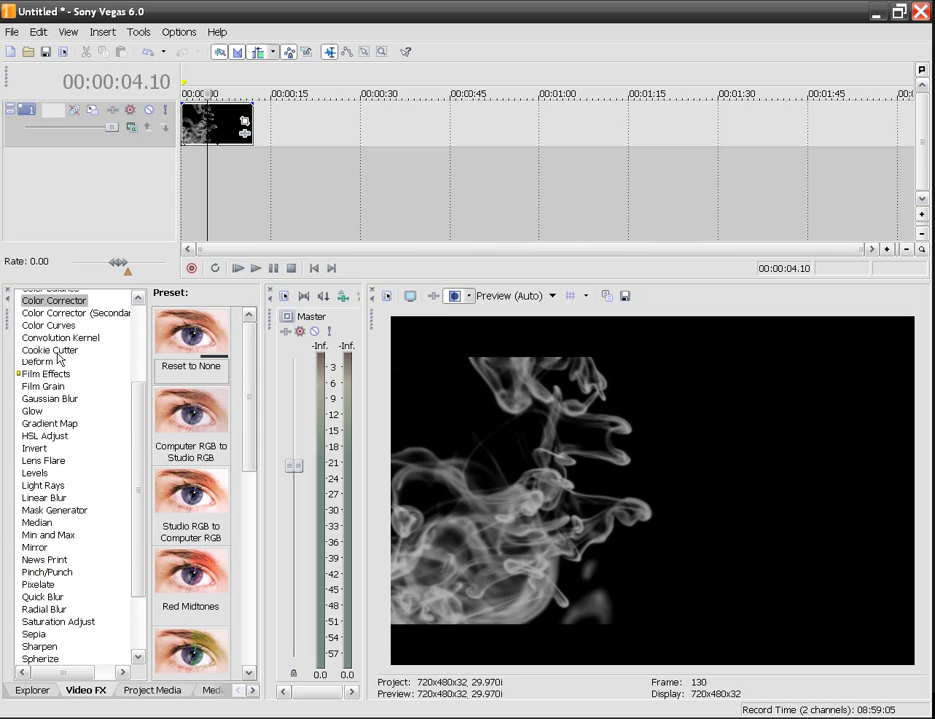
pyautogui.click(76, 313)
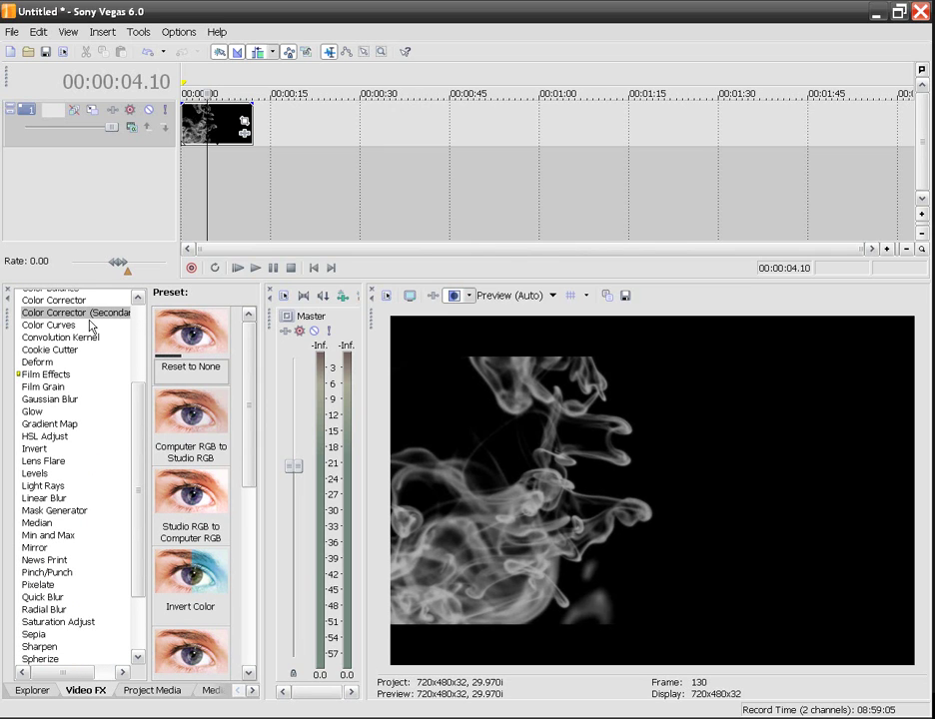
pyautogui.moveTo(54, 300); pyautogui.dragTo(219, 120)
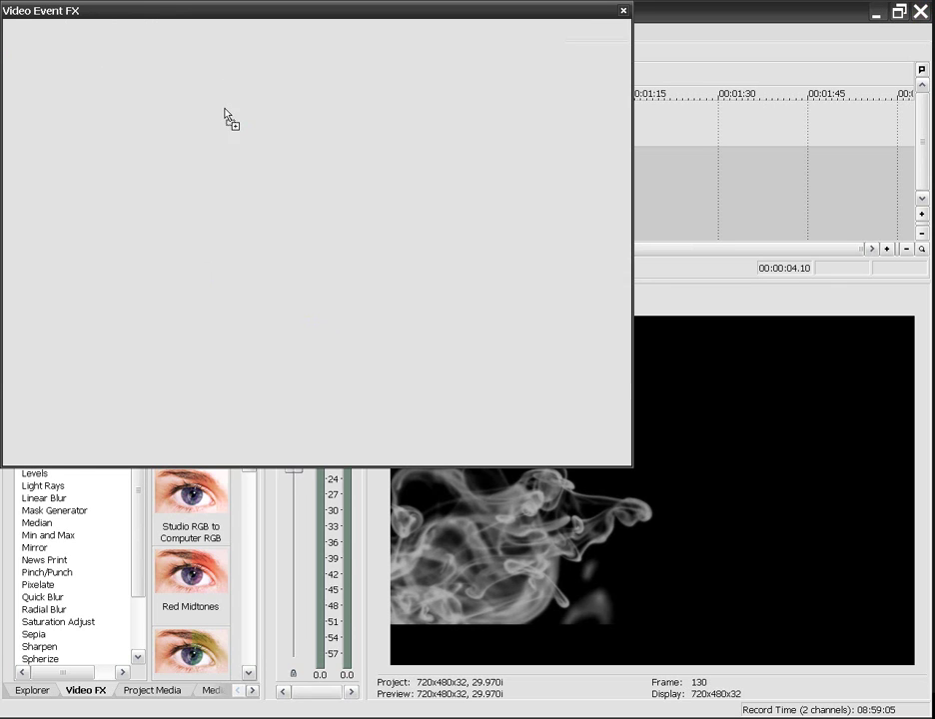
# - Try shifting the Color Corrector's Low wheel to angle 281.3 and magnitude 0.062, and undo that change
pyautogui.moveTo(86, 192)
pyautogui.mouseDown()
pyautogui.moveTo(58, 235)
pyautogui.moveTo(68, 209)
pyautogui.moveTo(52, 201)
pyautogui.moveTo(52, 175)
pyautogui.moveTo(126, 168)
pyautogui.moveTo(131, 221)
pyautogui.moveTo(77, 221)
pyautogui.moveTo(88, 196)
pyautogui.moveTo(119, 215)
pyautogui.moveTo(92, 206)
pyautogui.moveTo(88, 191)
pyautogui.mouseUp()
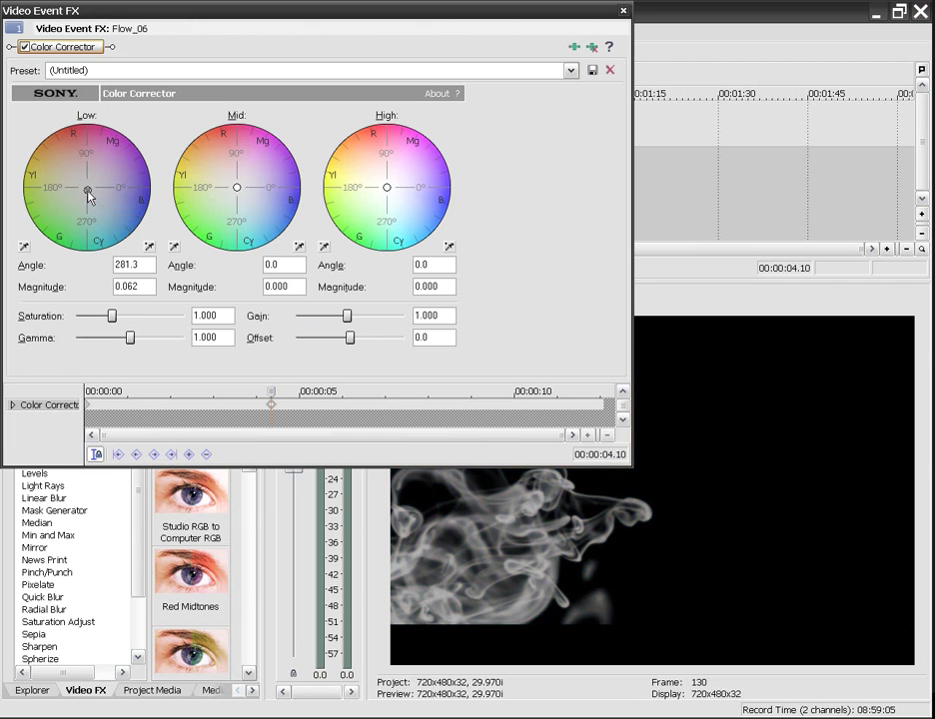
pyautogui.click(623, 11)
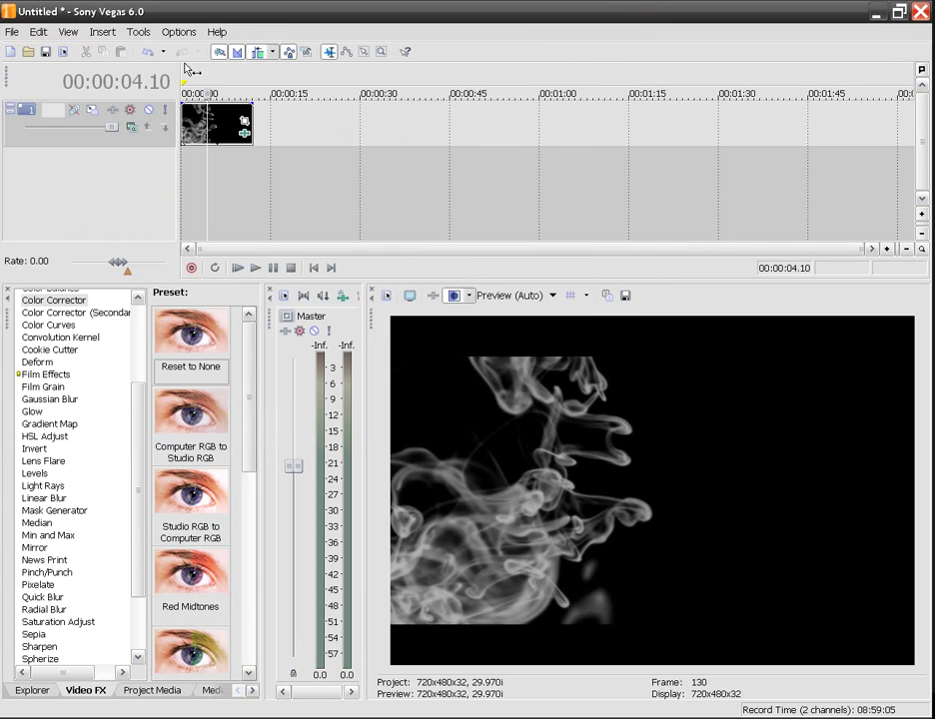
pyautogui.click(44, 35)
pyautogui.click(36, 48)
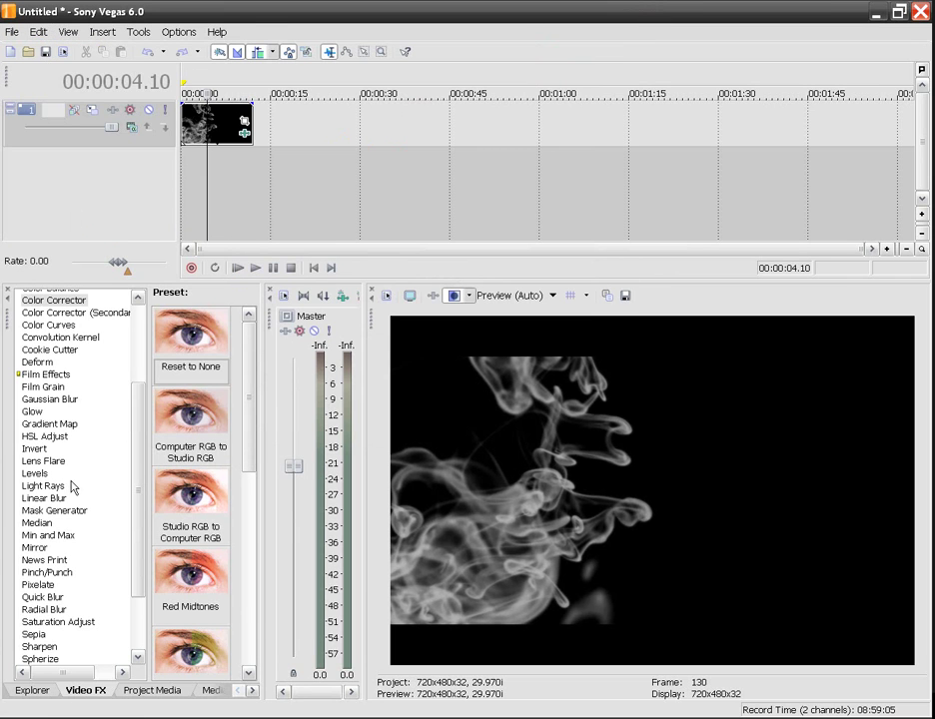
# - Apply the White Soft Glow preset of the Glow effect to the Flow_06 clip and play the timeline
pyautogui.click(39, 411)
pyautogui.moveTo(200, 415); pyautogui.dragTo(215, 156)
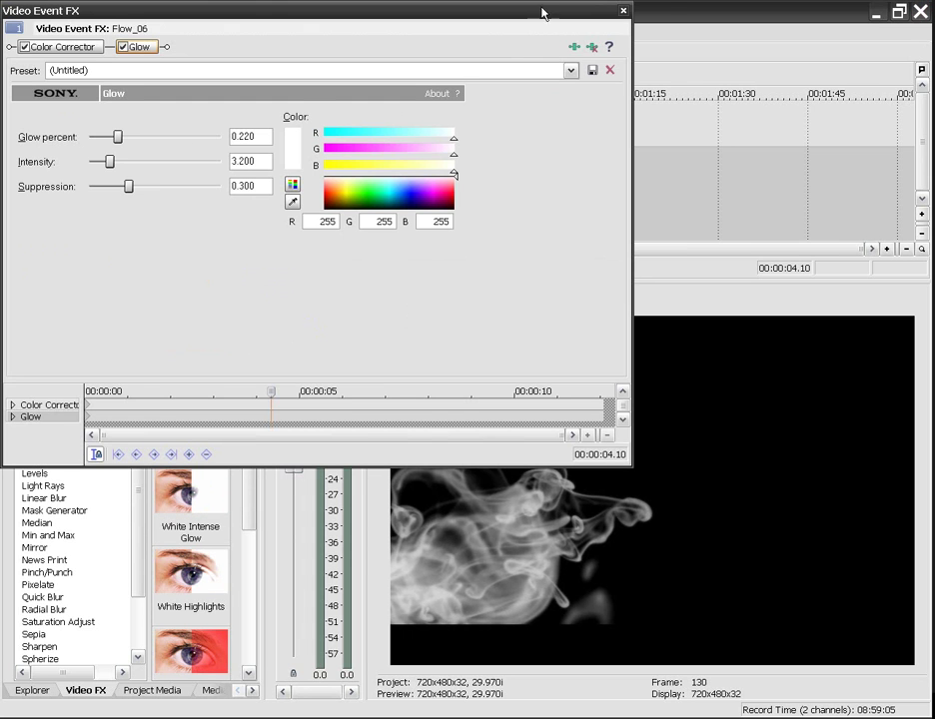
pyautogui.click(624, 11)
pyautogui.press('space')
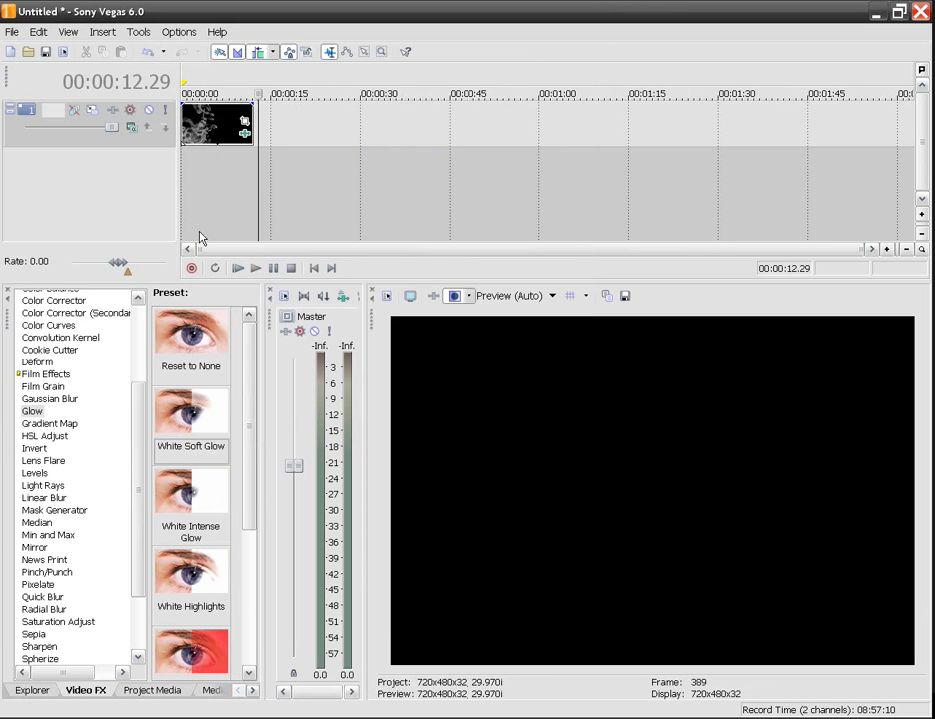
# - Apply the 100% Inversion preset of the Invert effect to the Flow_06 clip
pyautogui.press('j')
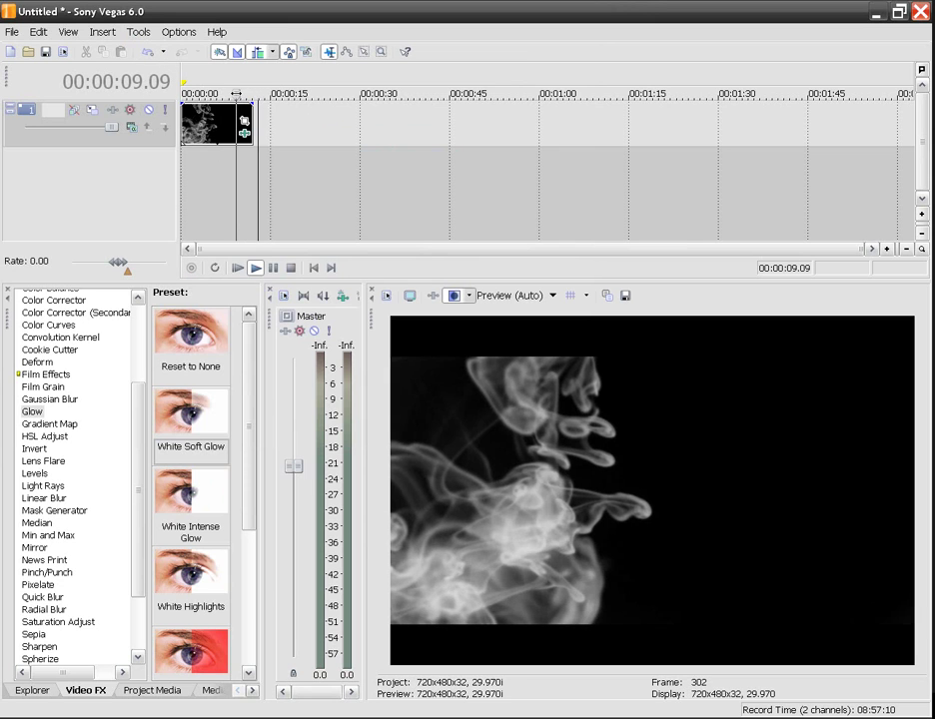
pyautogui.click(36, 436)
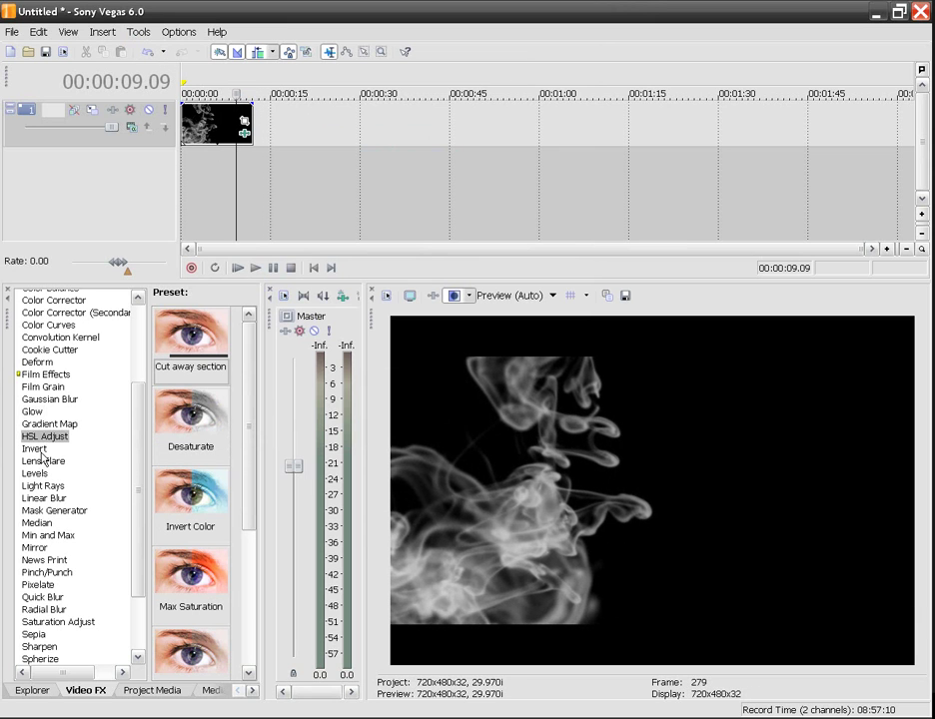
pyautogui.click(40, 449)
pyautogui.moveTo(191, 575); pyautogui.dragTo(190, 112)
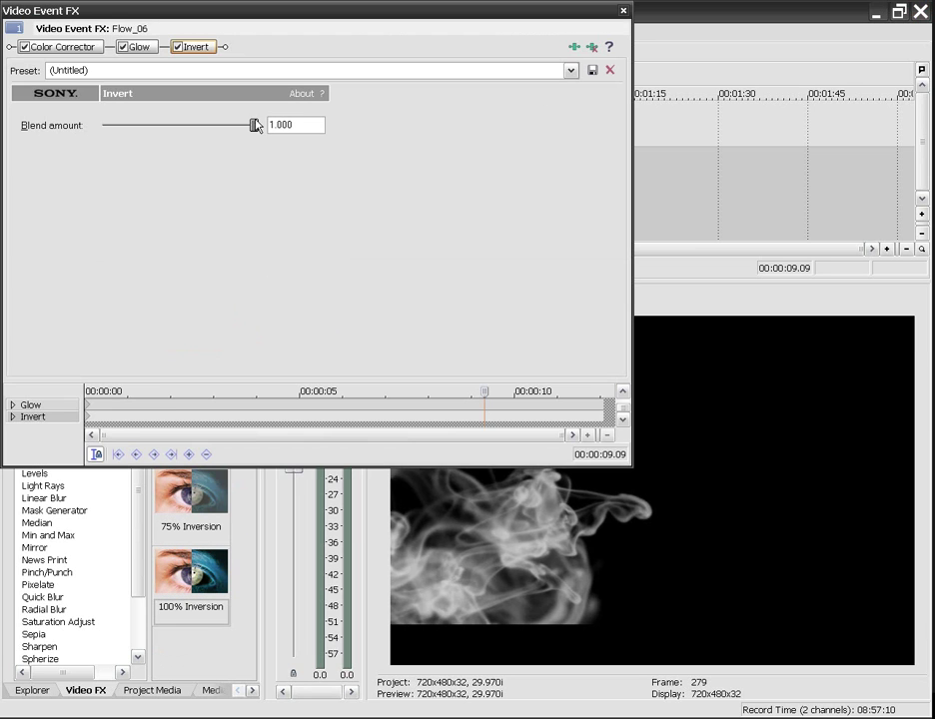
pyautogui.click(623, 11)
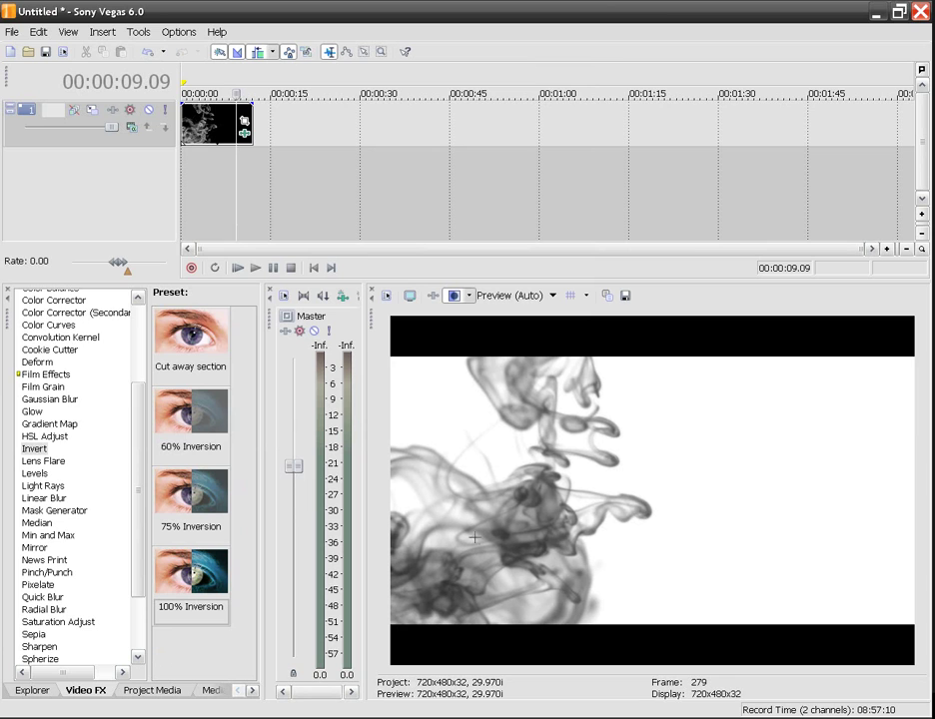
# - Apply the Light preset of the Sharpen effect to the Flow_06 clip
pyautogui.moveTo(136, 497); pyautogui.dragTo(55, 539)
pyautogui.click(40, 544)
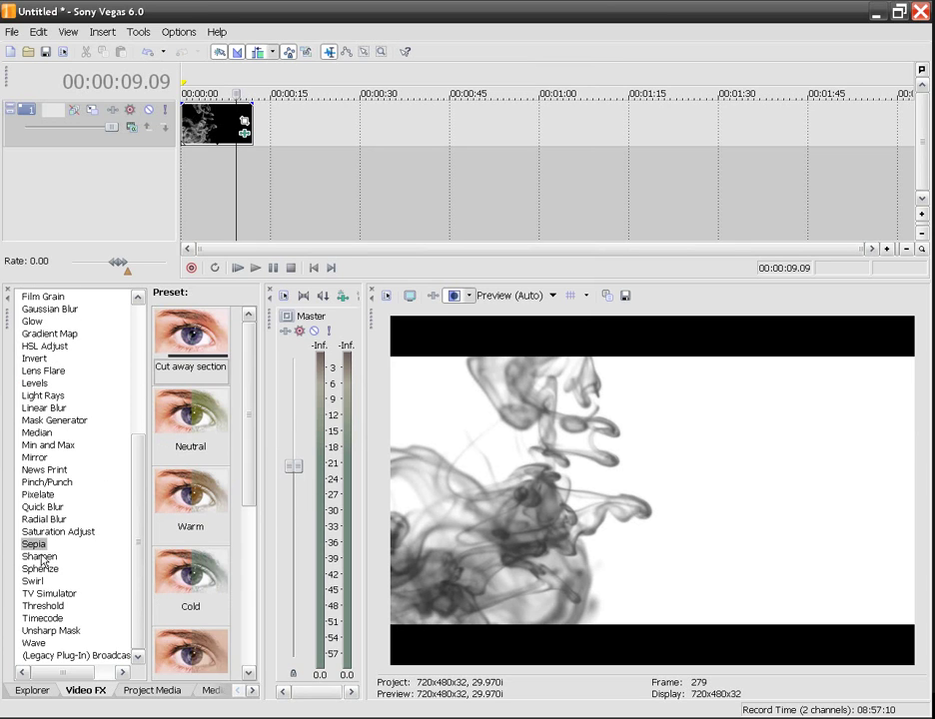
pyautogui.click(40, 557)
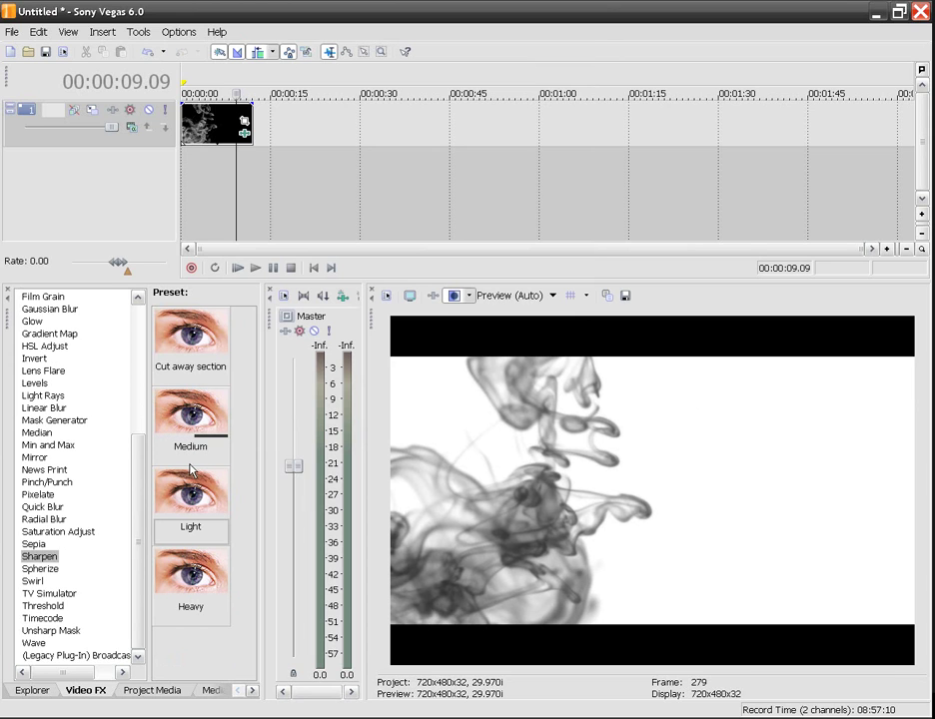
pyautogui.moveTo(195, 489); pyautogui.dragTo(217, 142)
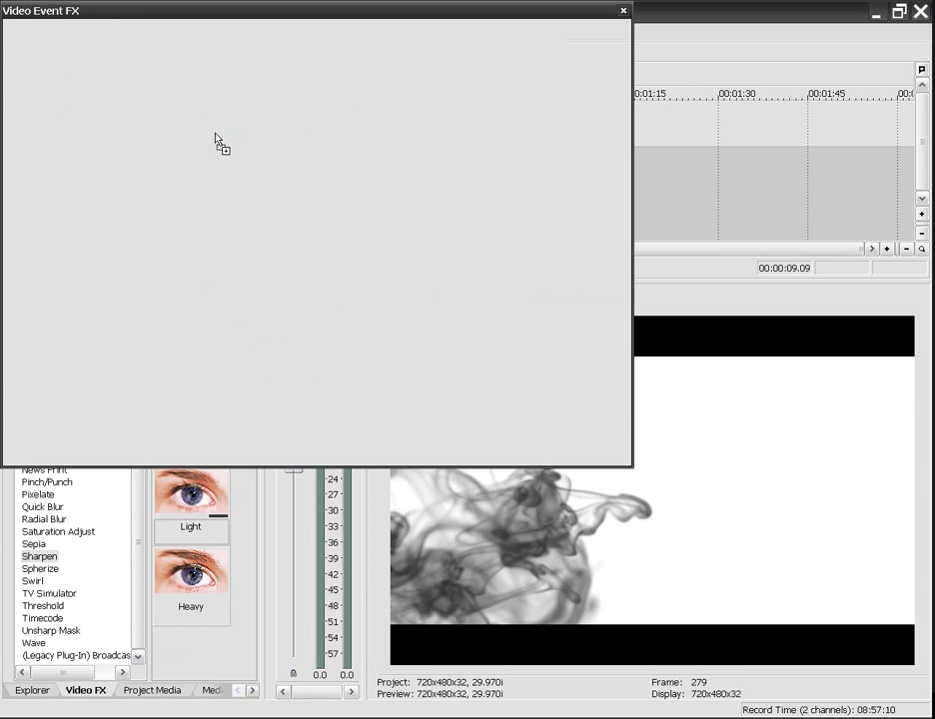
pyautogui.click(623, 10)
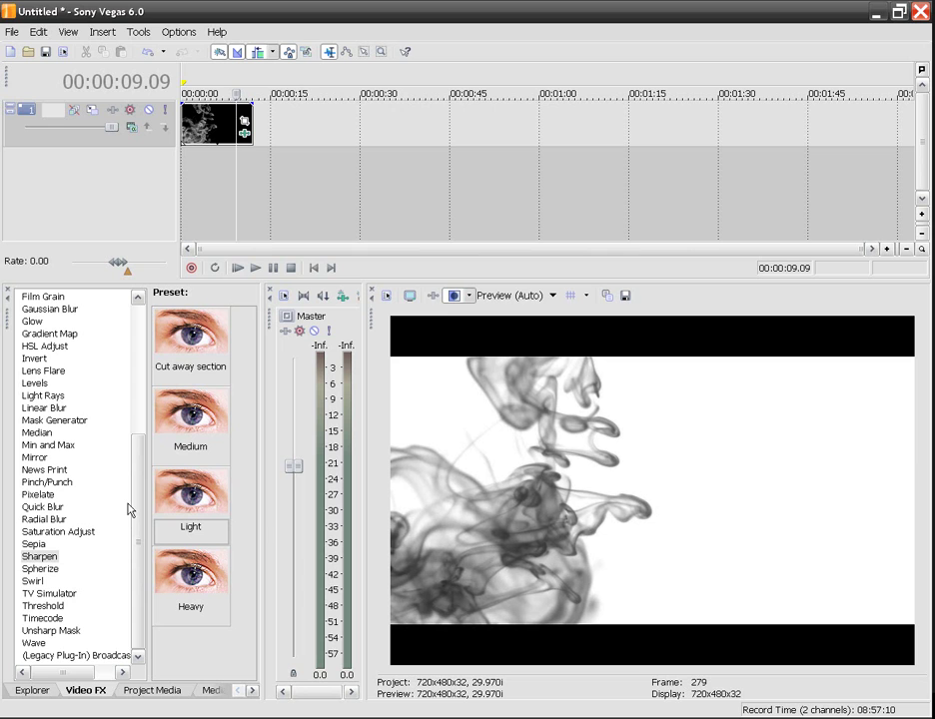
# - Apply the Medium Punch preset of the Pinch/Punch effect to the Flow_06 clip and play back the result
pyautogui.click(33, 644)
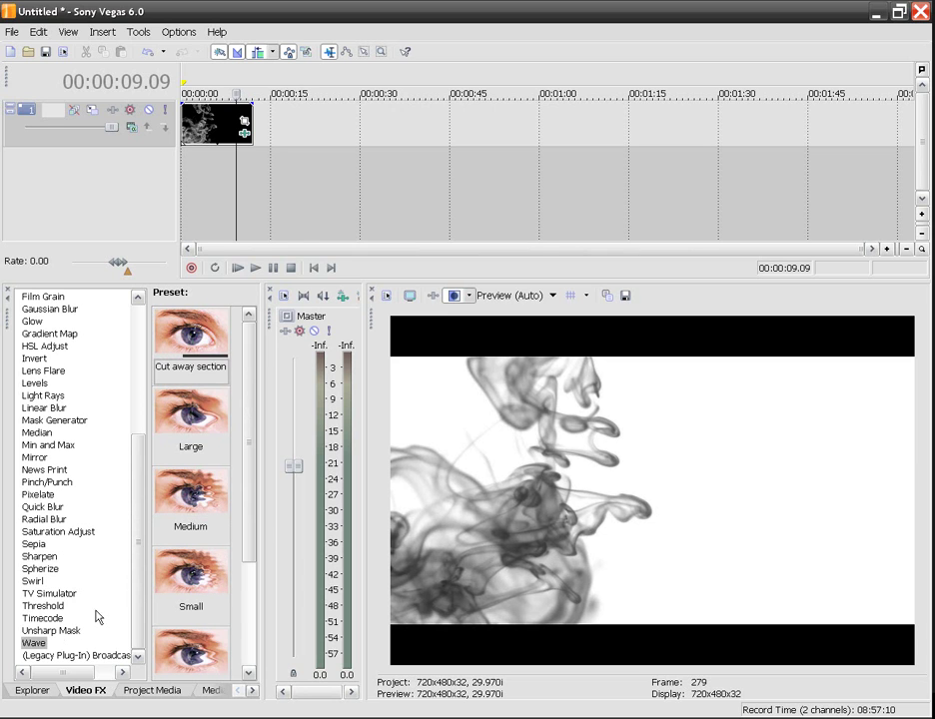
pyautogui.click(60, 482)
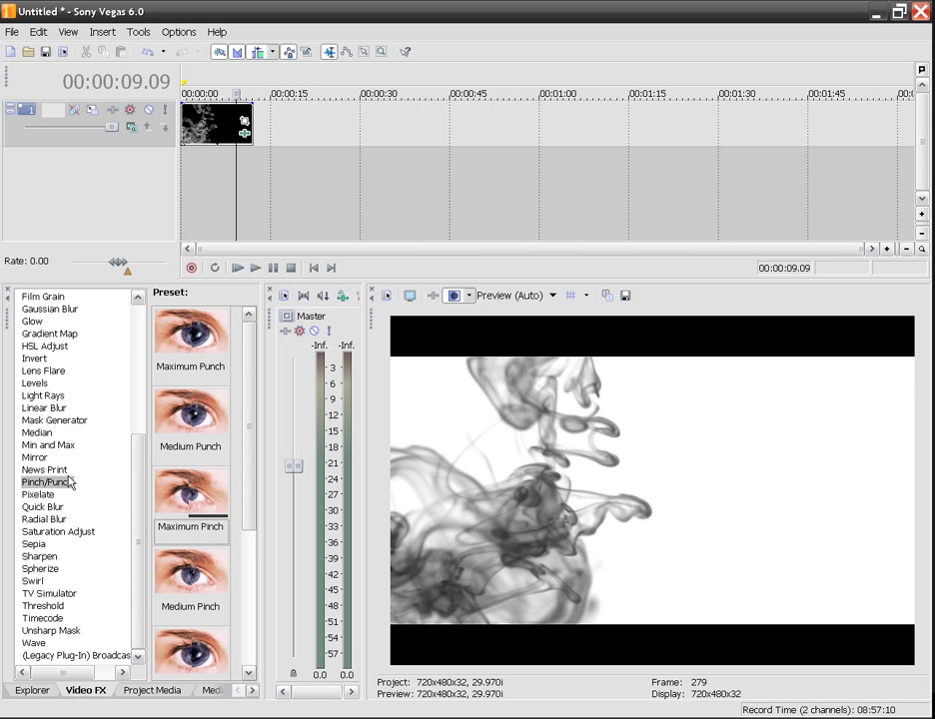
pyautogui.moveTo(250, 446); pyautogui.dragTo(205, 135)
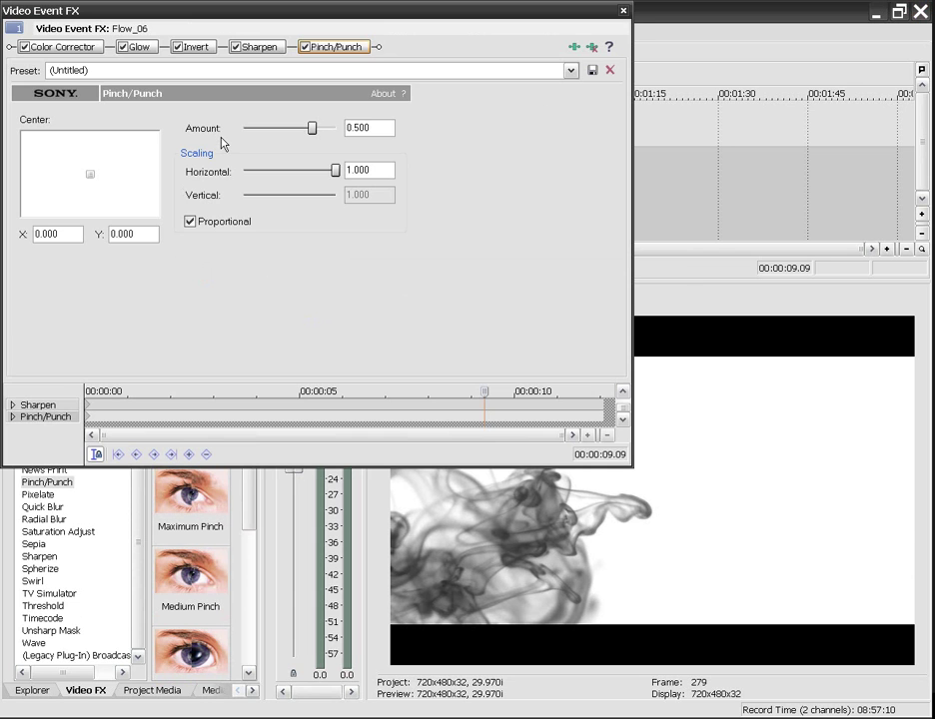
pyautogui.click(623, 10)
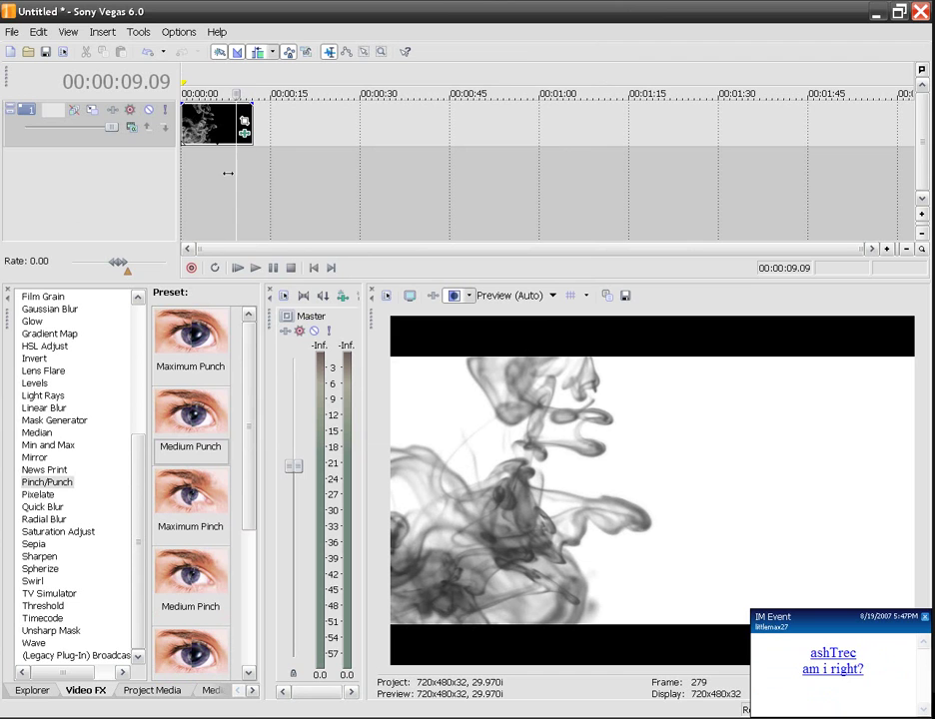
pyautogui.moveTo(238, 93); pyautogui.dragTo(208, 93)
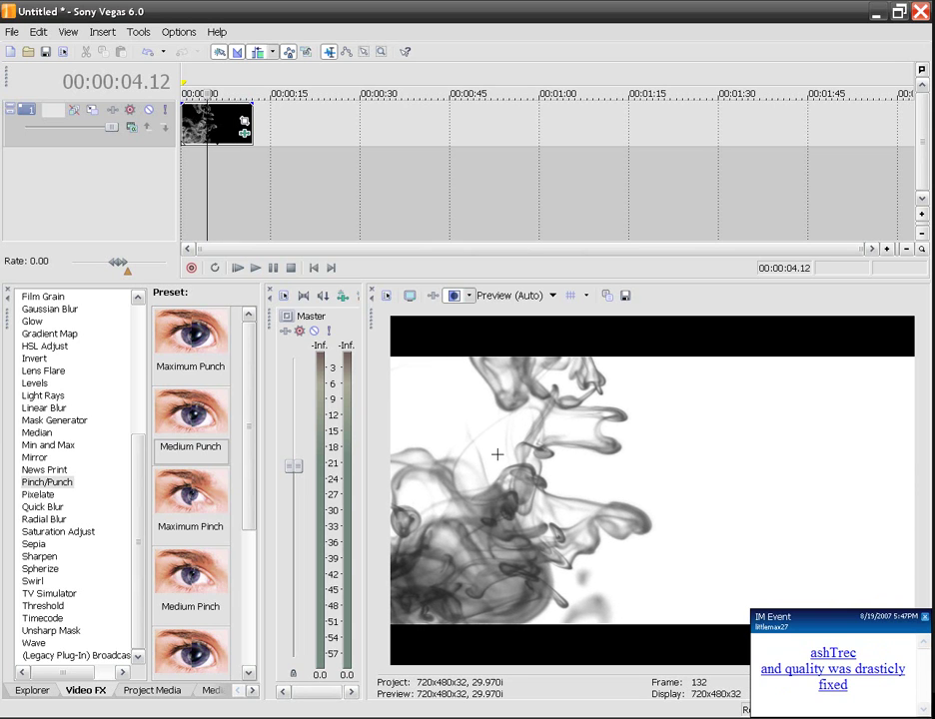
pyautogui.press('space')
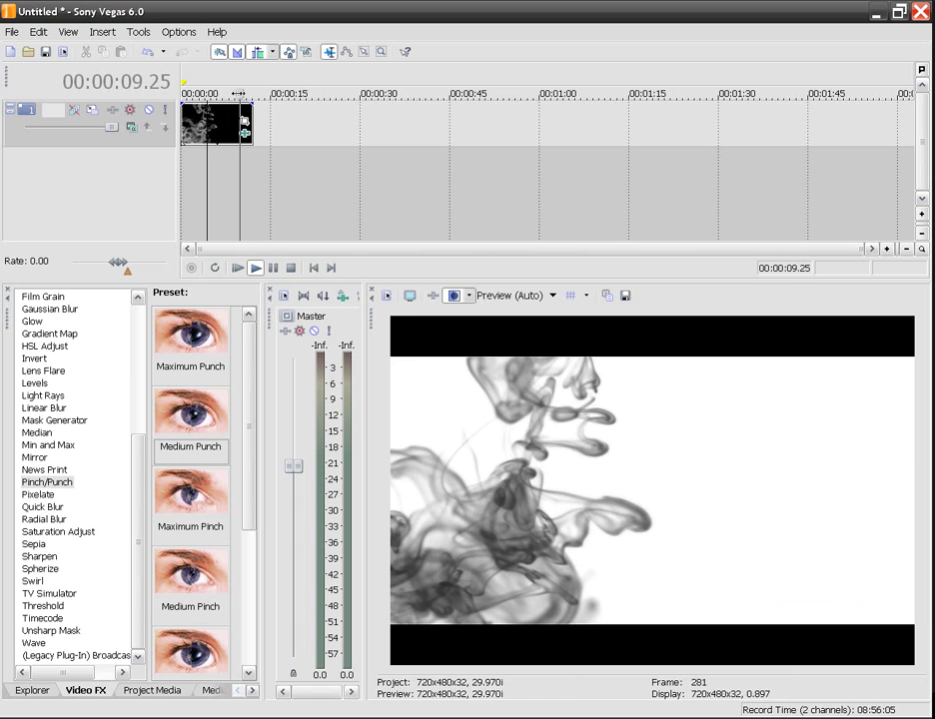
pyautogui.press('space')
# - Apply the Intense Light Rays preset of the Light Rays effect to the Flow_06 clip
pyautogui.click(45, 396)
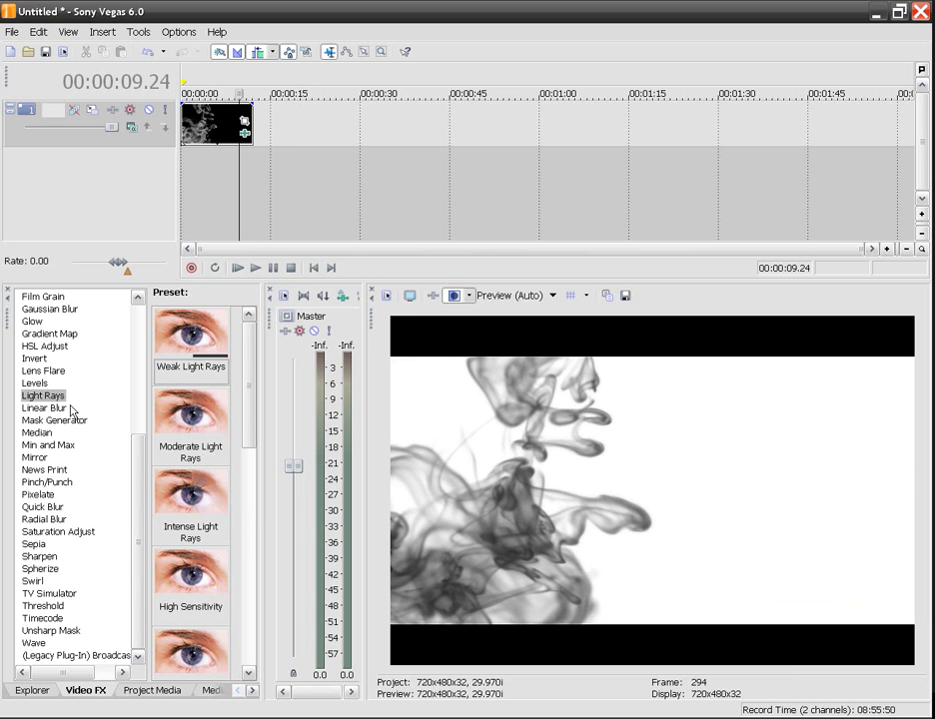
pyautogui.moveTo(192, 552); pyautogui.dragTo(214, 150)
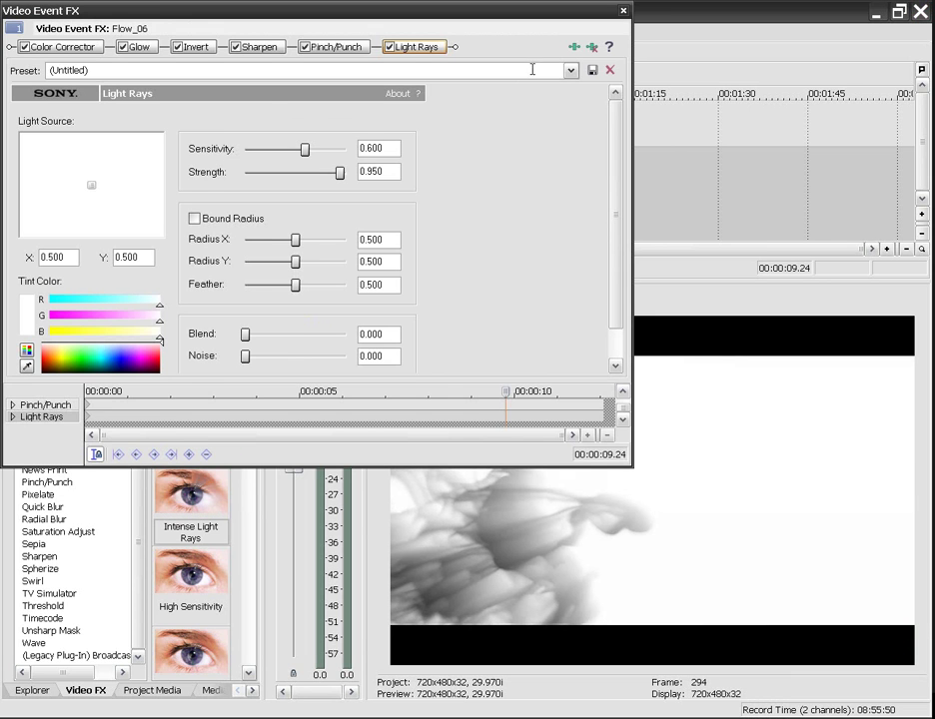
pyautogui.click(623, 10)
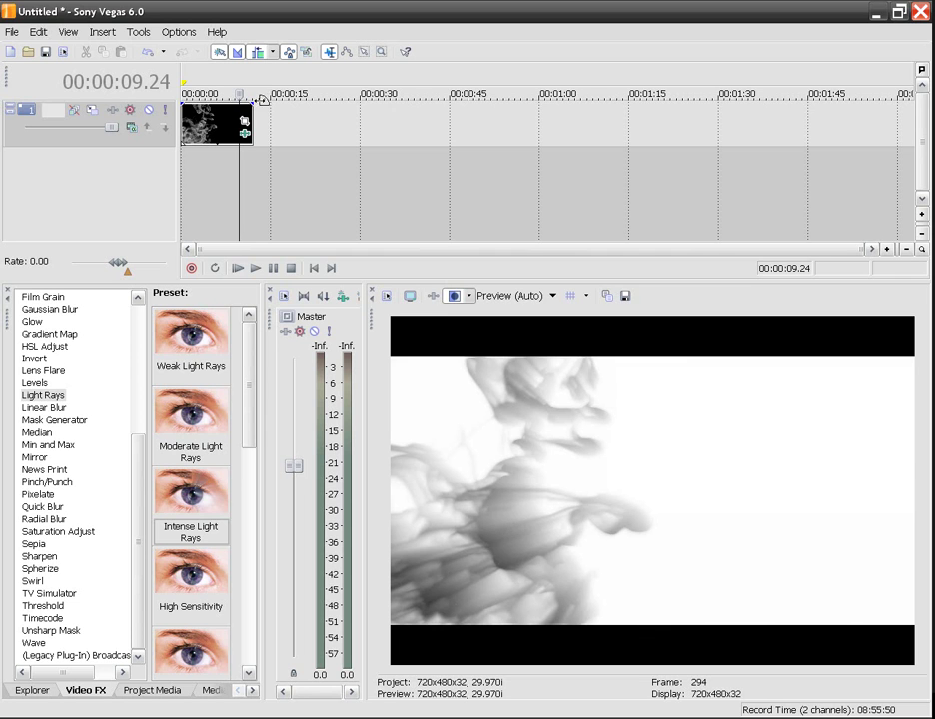
# - Play and scrub the timeline to review the finished ink effect, and dismiss the instant message notifications
pyautogui.press('space')
pyautogui.moveTo(240, 93); pyautogui.dragTo(212, 93)
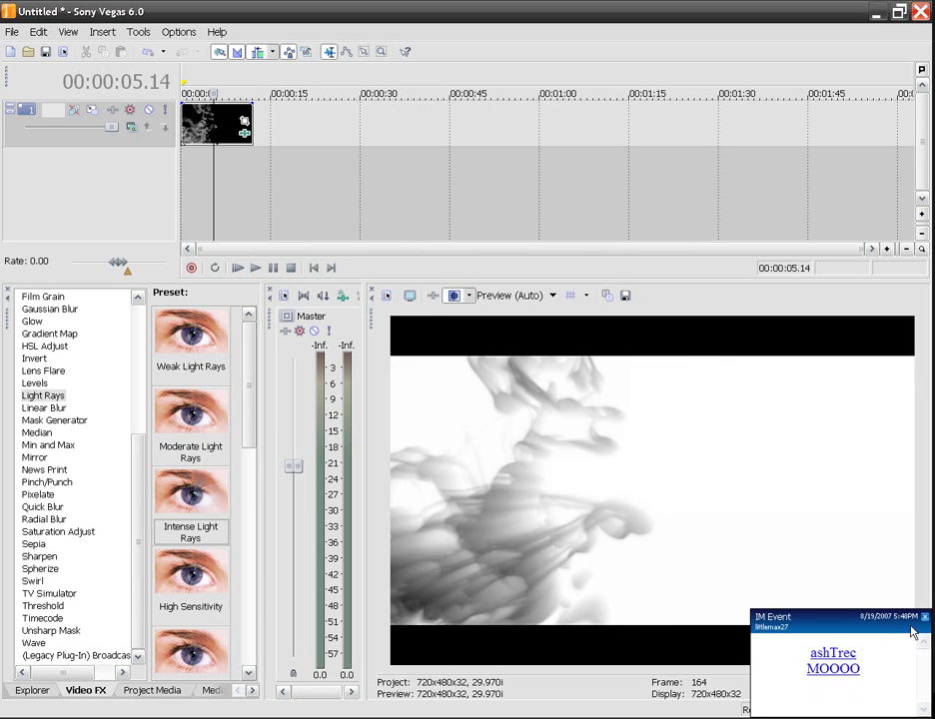
pyautogui.click(900, 640)
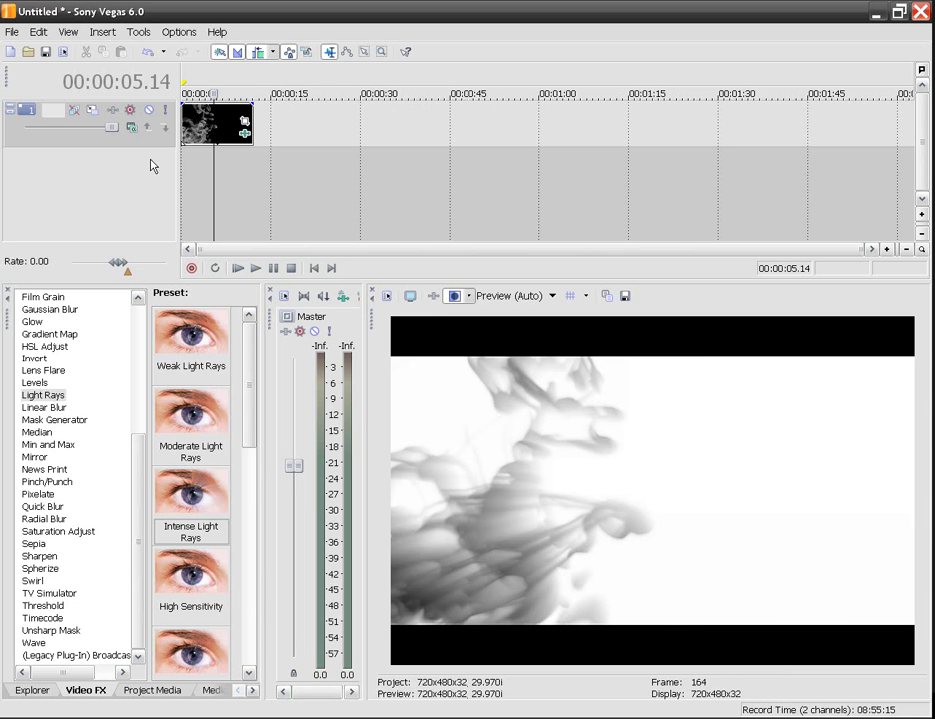
pyautogui.press('space')
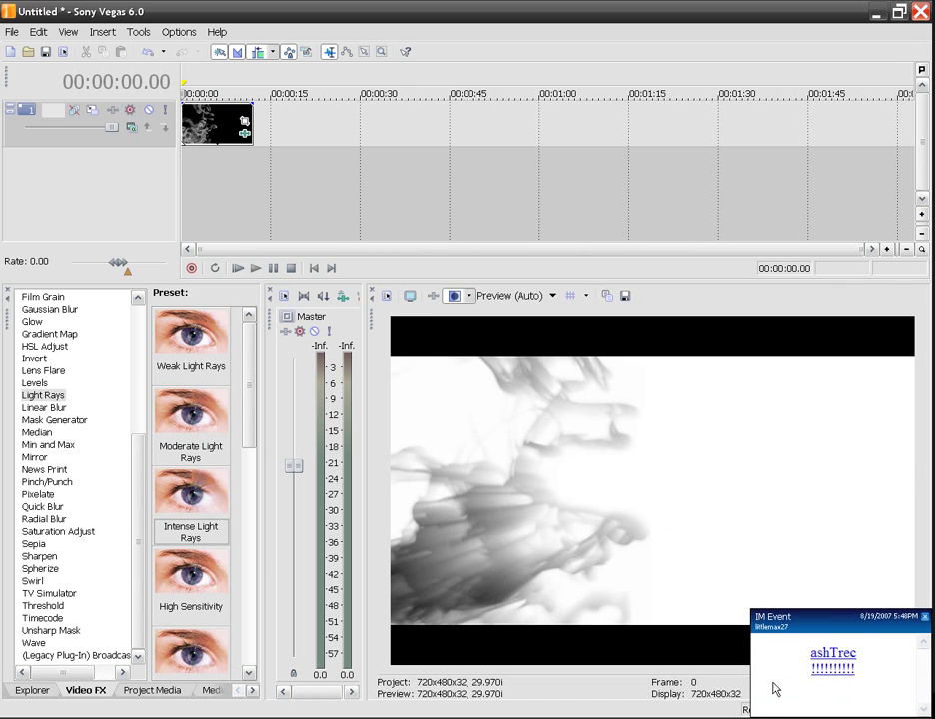
pyautogui.click(926, 619)
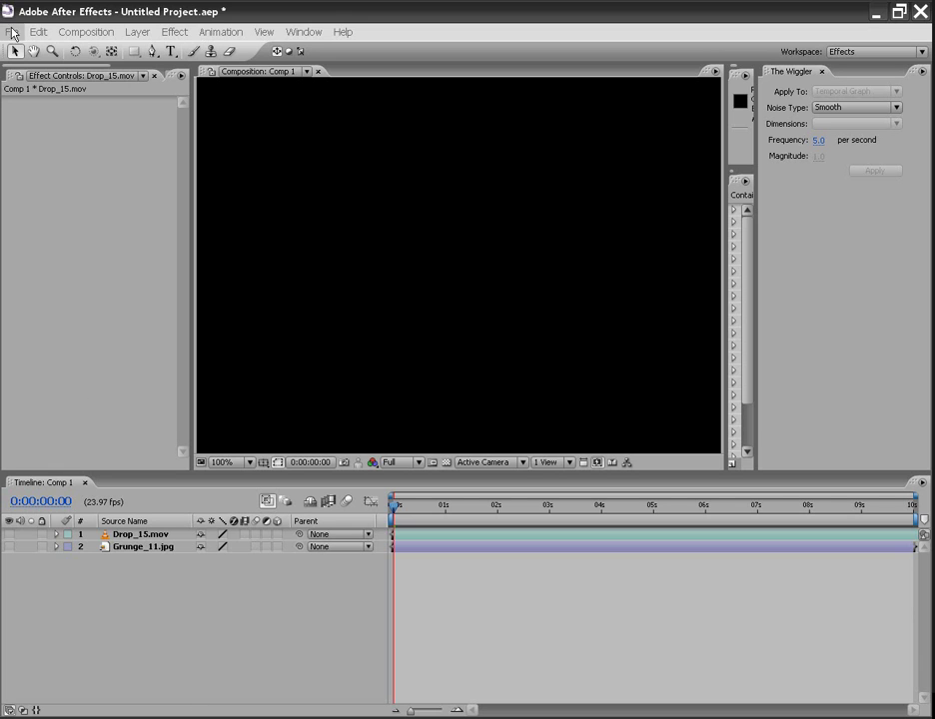
# - In Adobe After Effects, turn on the visibility of the Drop_15.mov layer and scrub Comp 1 to 0:00:05:07
pyautogui.click(8, 536)
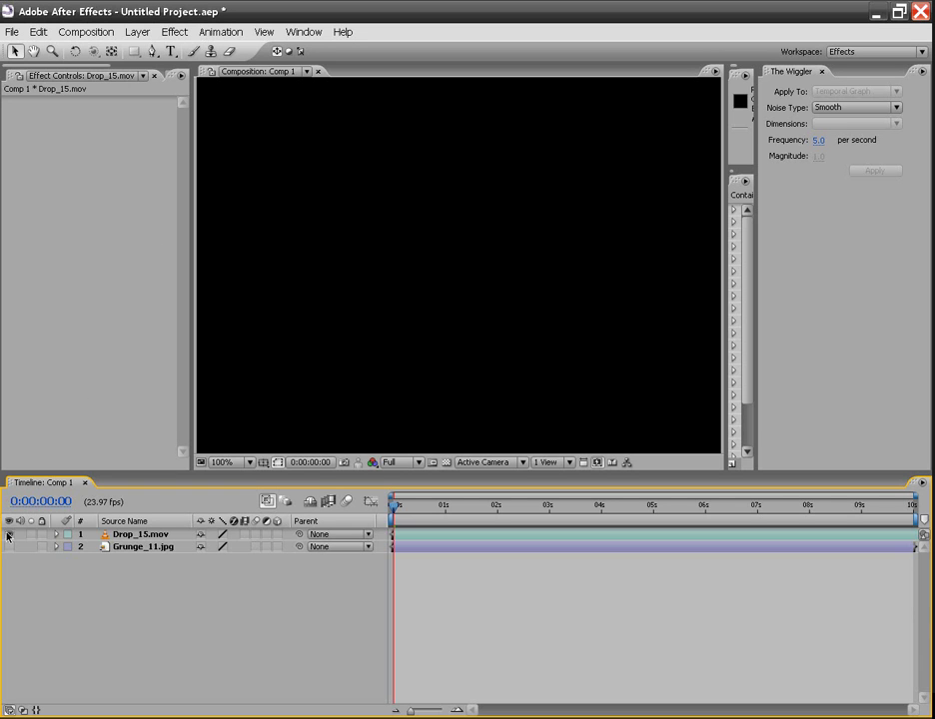
pyautogui.click(9, 535)
pyautogui.moveTo(396, 510); pyautogui.dragTo(447, 514)
pyautogui.rightClick(146, 534)
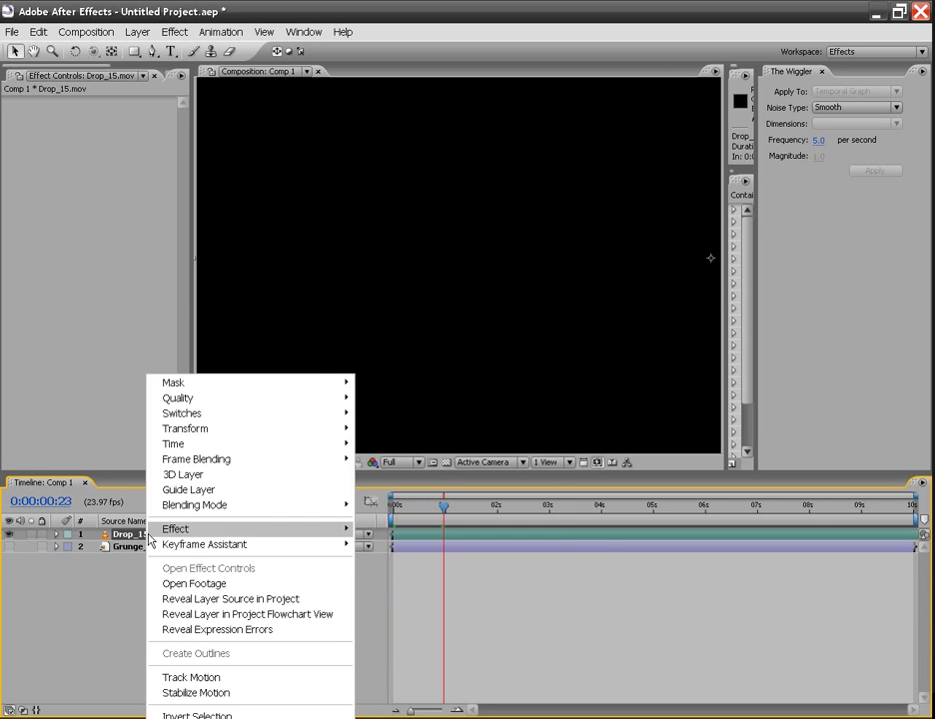
pyautogui.moveTo(282, 506)
pyautogui.click(470, 210)
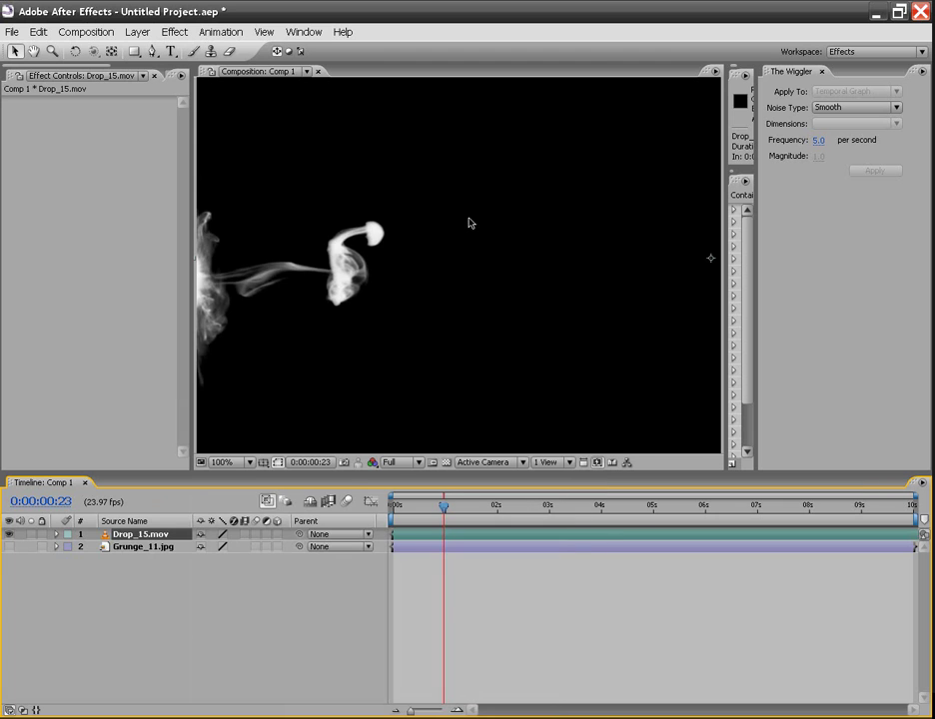
pyautogui.moveTo(441, 505); pyautogui.dragTo(687, 522)
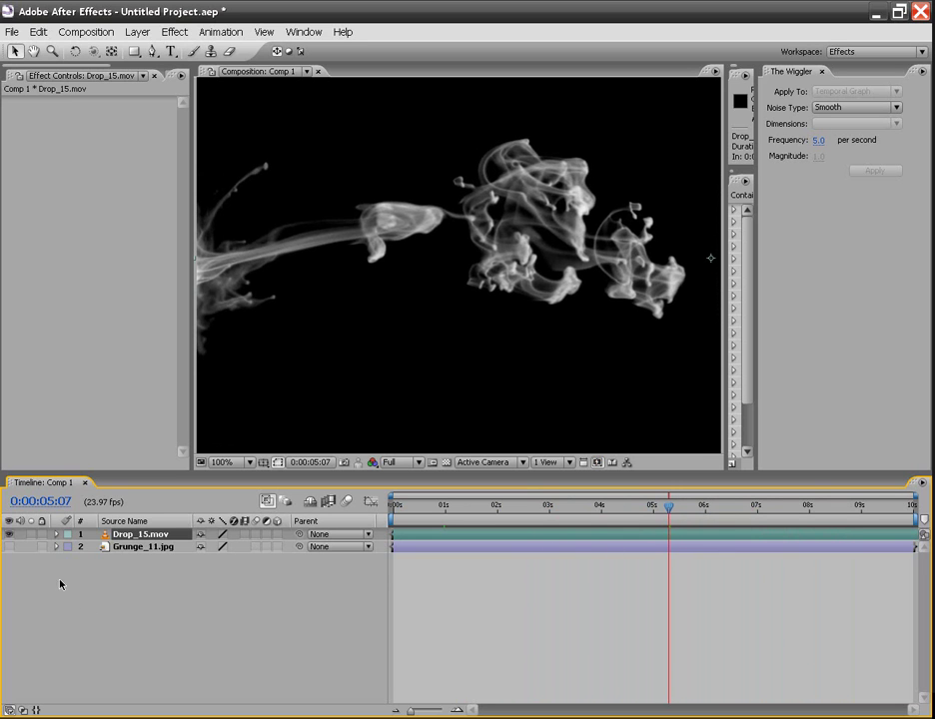
# - Turn on the Grunge_11.jpg layer, hiding Drop_15.mov to view the background and showing it again
pyautogui.click(10, 535)
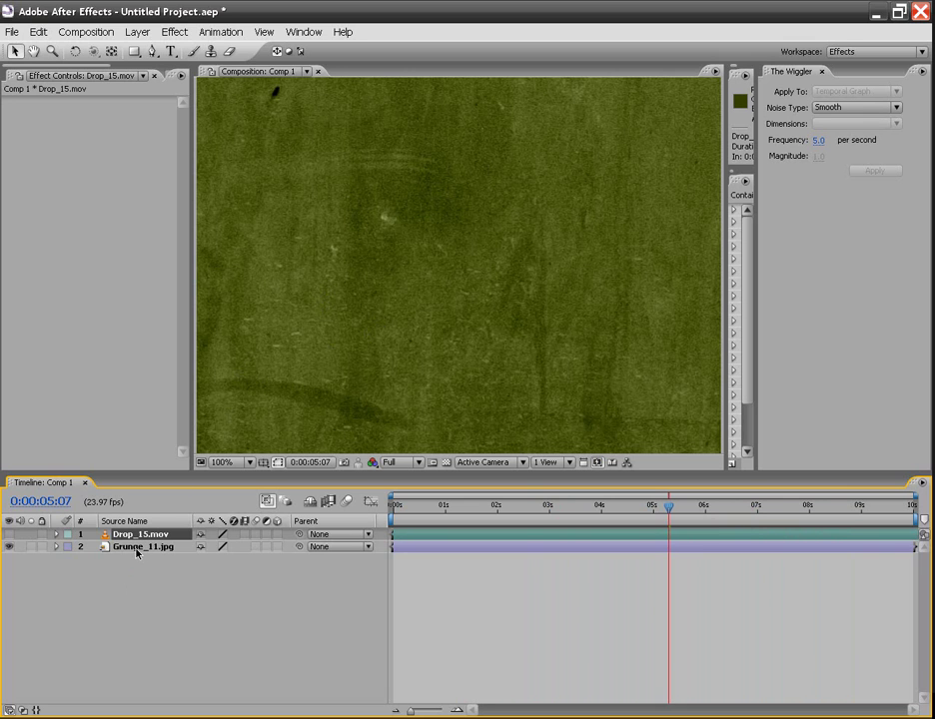
pyautogui.click(9, 535)
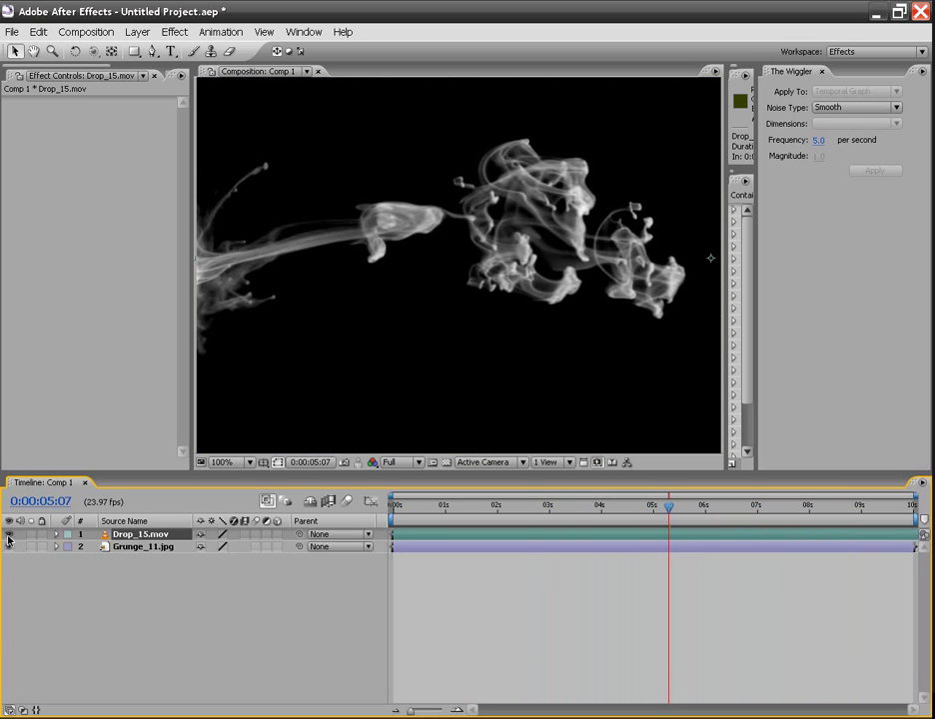
pyautogui.click(140, 583)
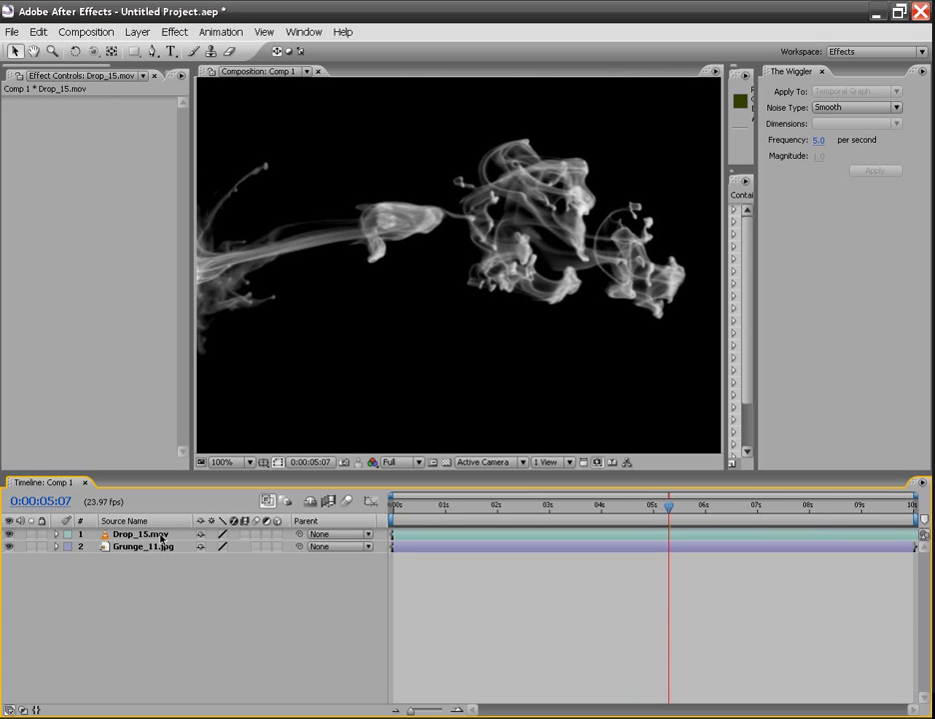
# - Set the Drop_15.mov layer's blending mode to Classic Color Dodge and scrub the composition back to 0:00:02:15
pyautogui.rightClick(161, 539)
pyautogui.moveTo(224, 516)
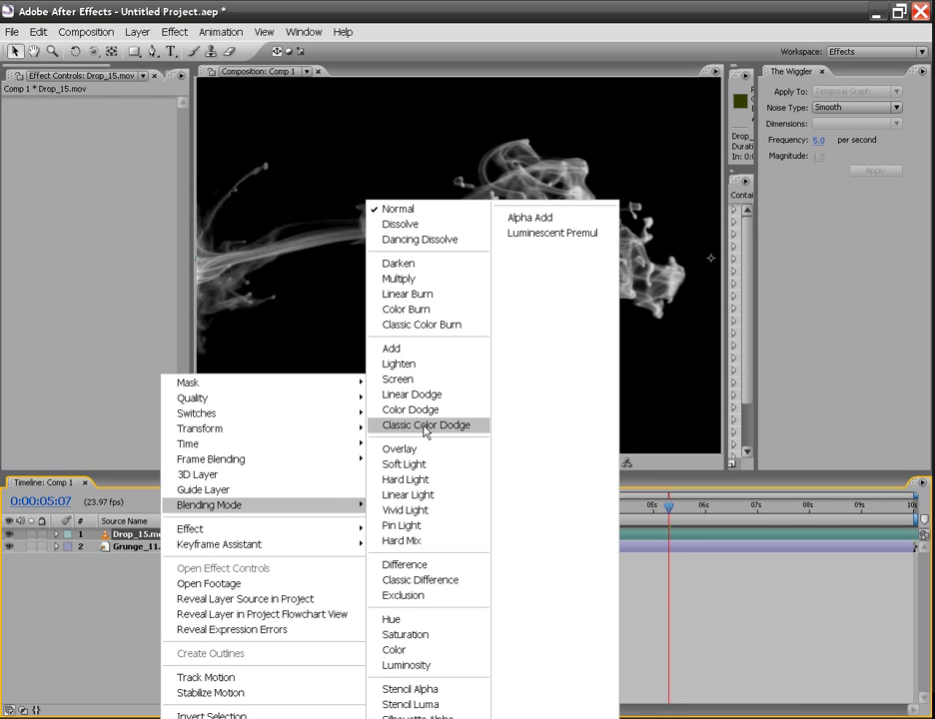
pyautogui.click(423, 426)
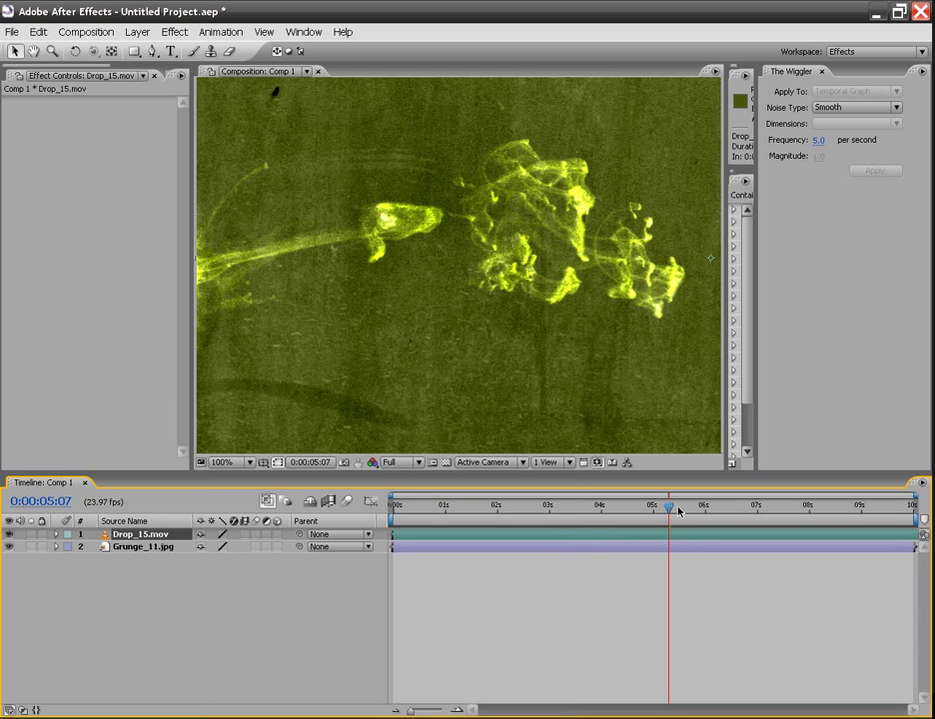
pyautogui.moveTo(671, 511); pyautogui.dragTo(518, 496)
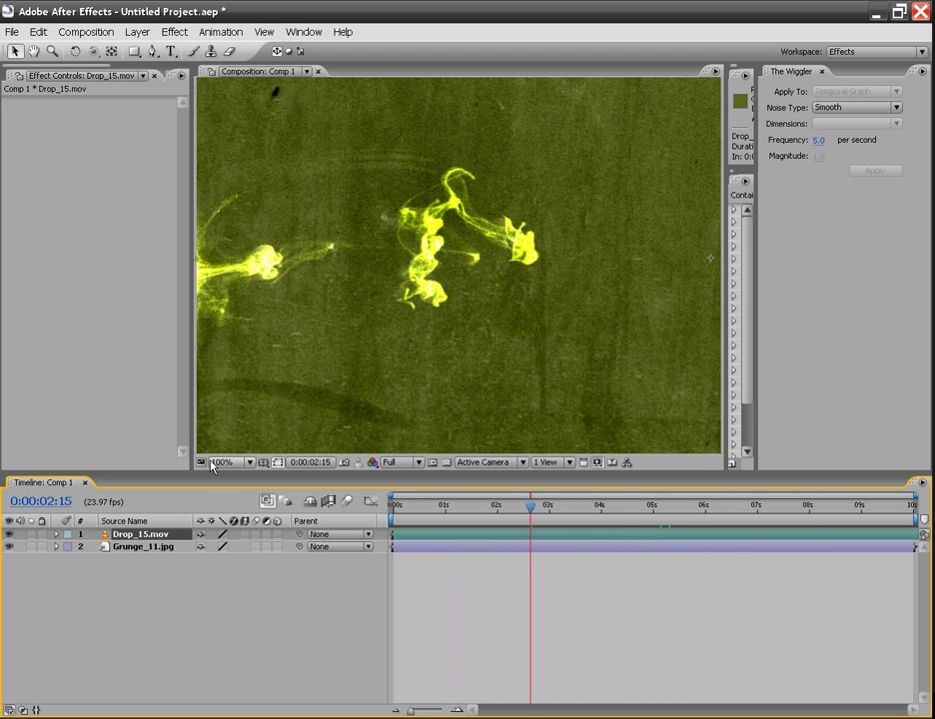
# - Time-stretch the Drop_15.mov layer by a factor of 150% and scrub Comp 1 to 0:00:06:19
pyautogui.click(132, 640)
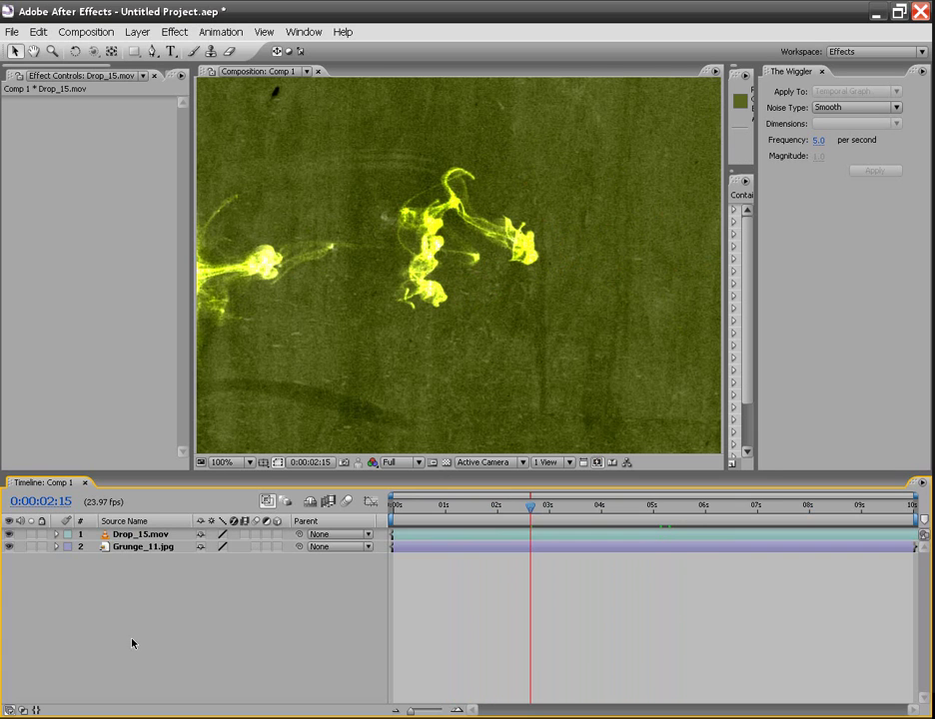
pyautogui.rightClick(153, 537)
pyautogui.moveTo(158, 531)
pyautogui.moveTo(178, 549)
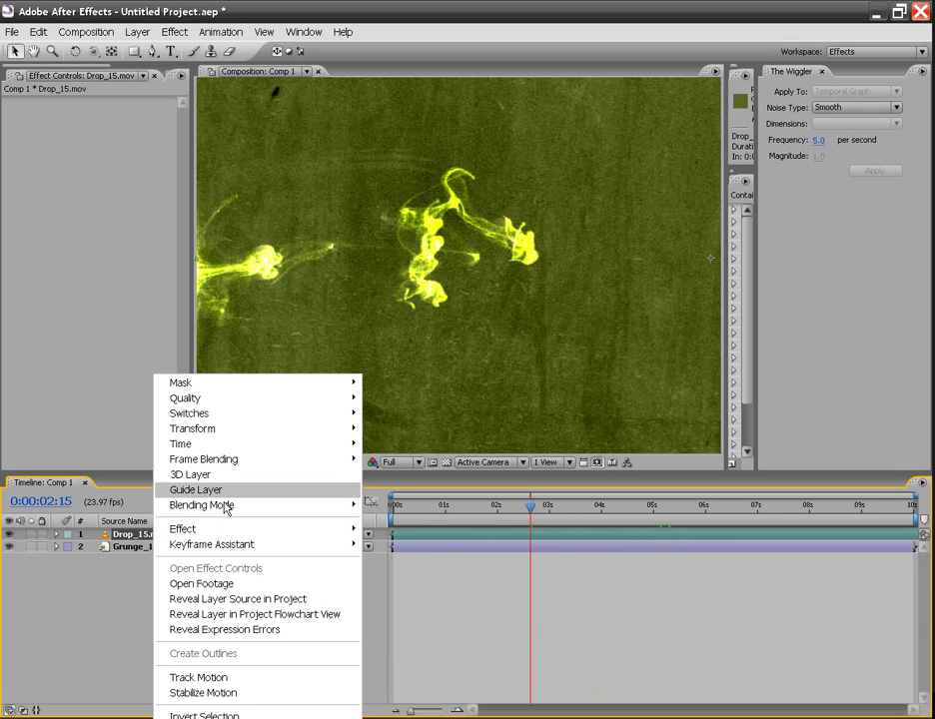
pyautogui.moveTo(246, 469)
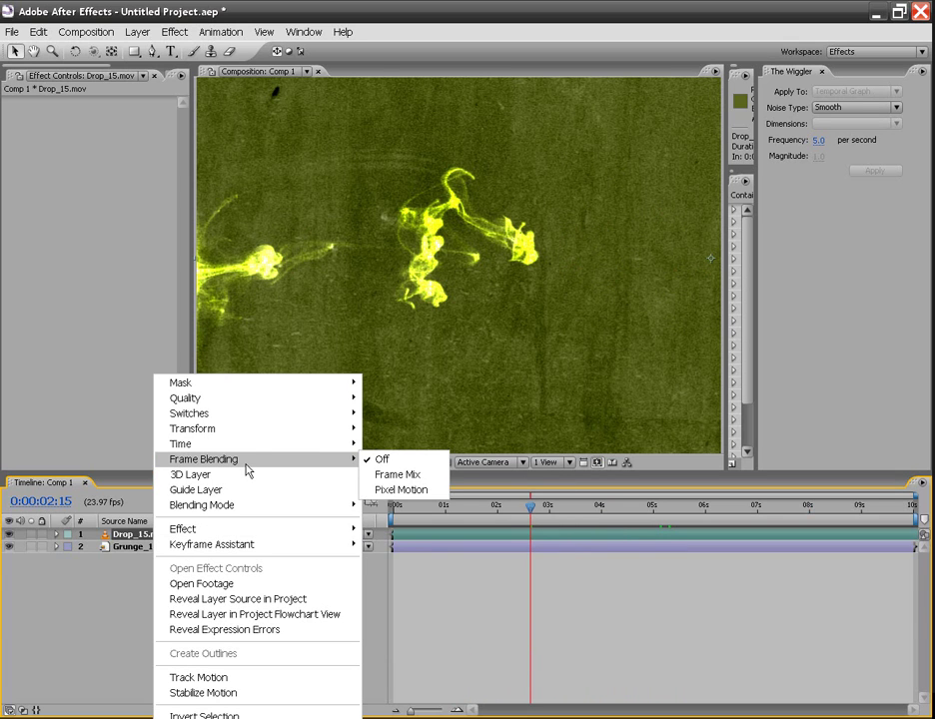
pyautogui.moveTo(255, 421)
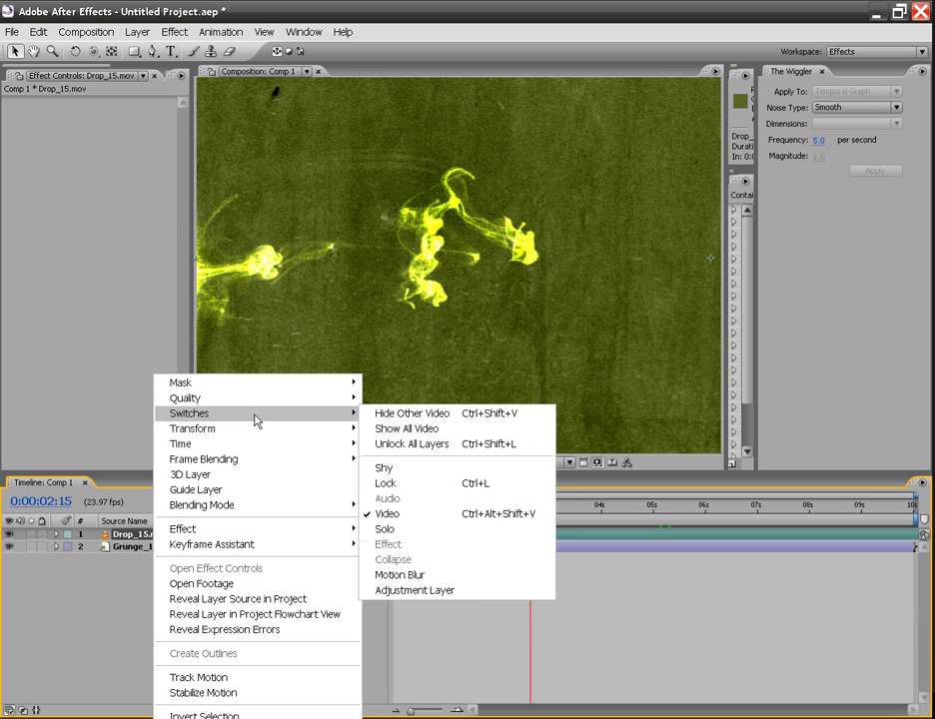
pyautogui.moveTo(351, 442)
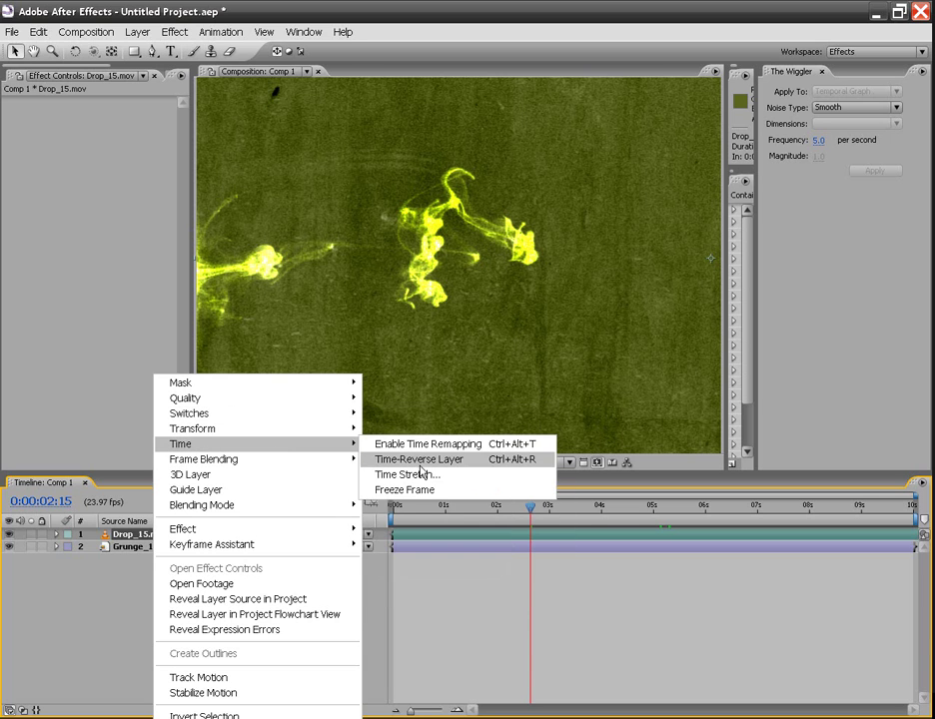
pyautogui.click(426, 475)
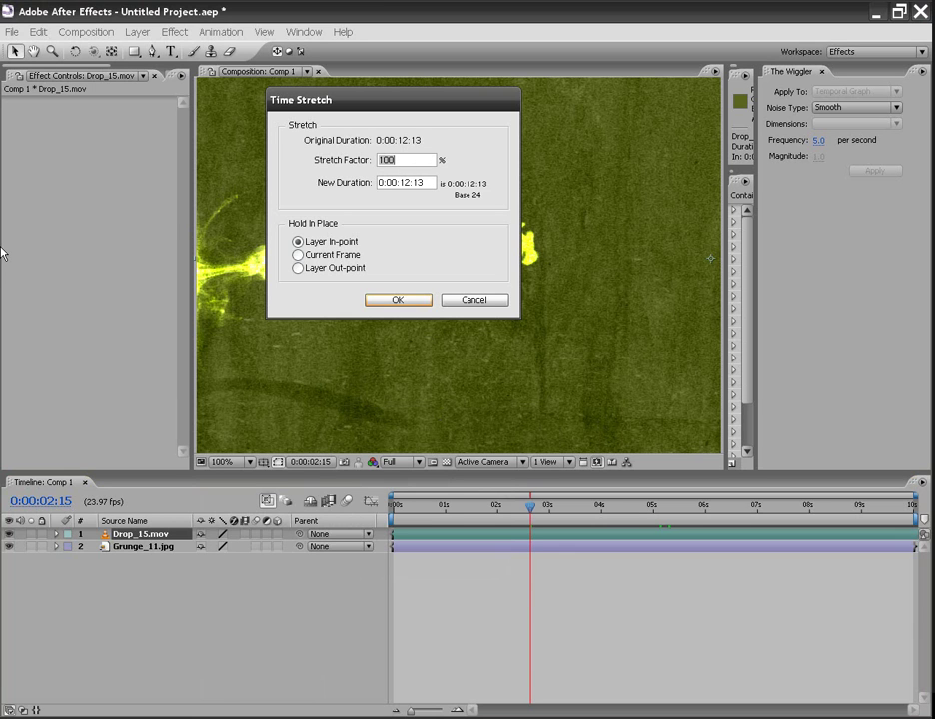
pyautogui.write('150')
pyautogui.click(398, 300)
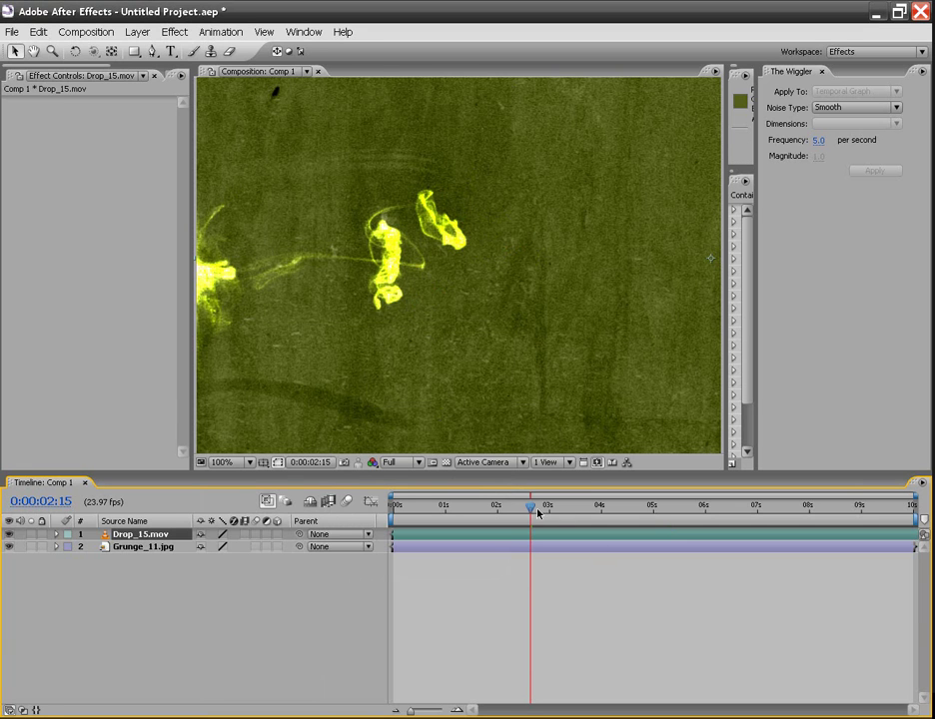
pyautogui.moveTo(533, 510); pyautogui.dragTo(747, 580)
pyautogui.click(195, 670)
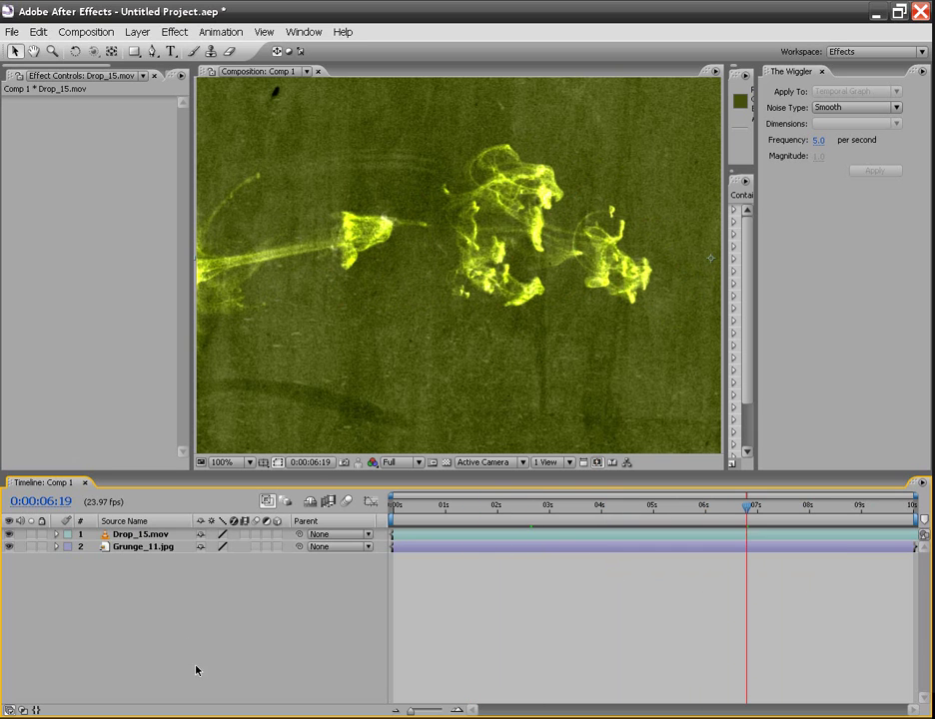
pyautogui.rightClick(165, 536)
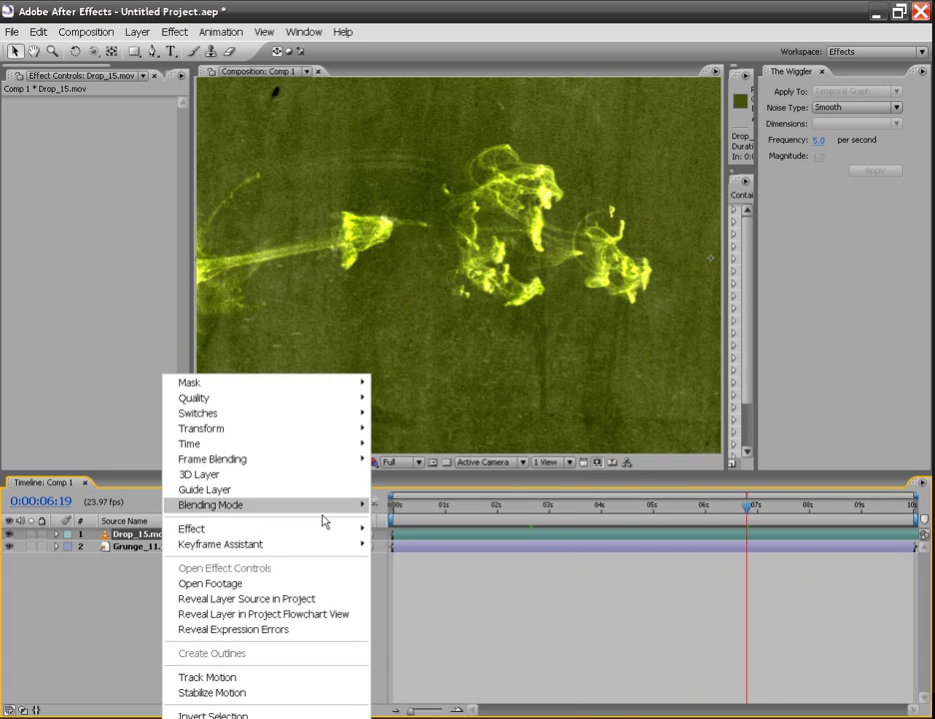
pyautogui.moveTo(327, 509)
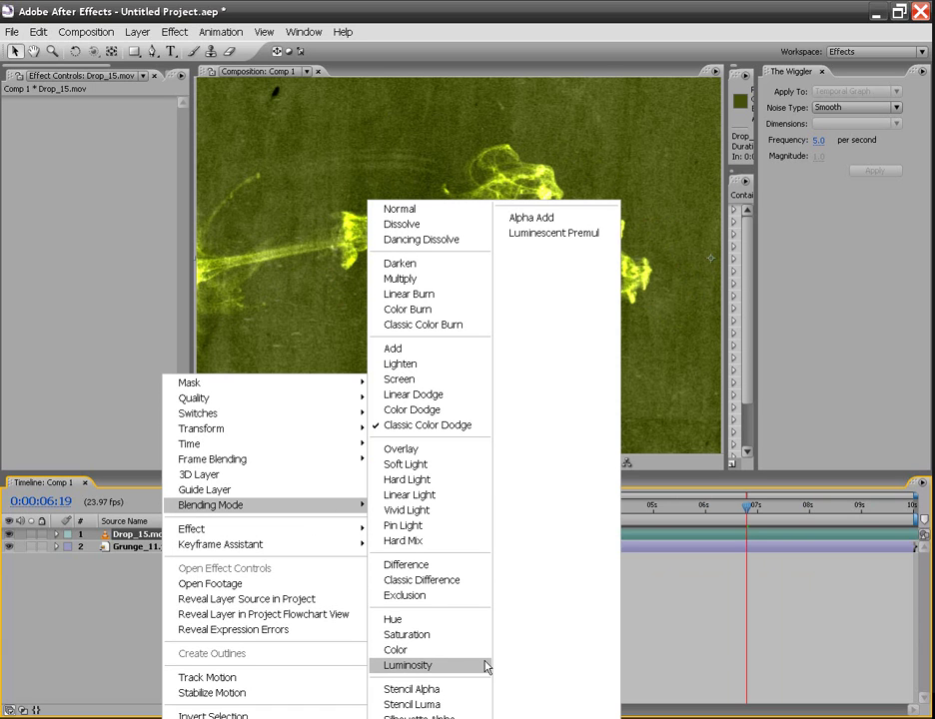
pyautogui.click(658, 657)
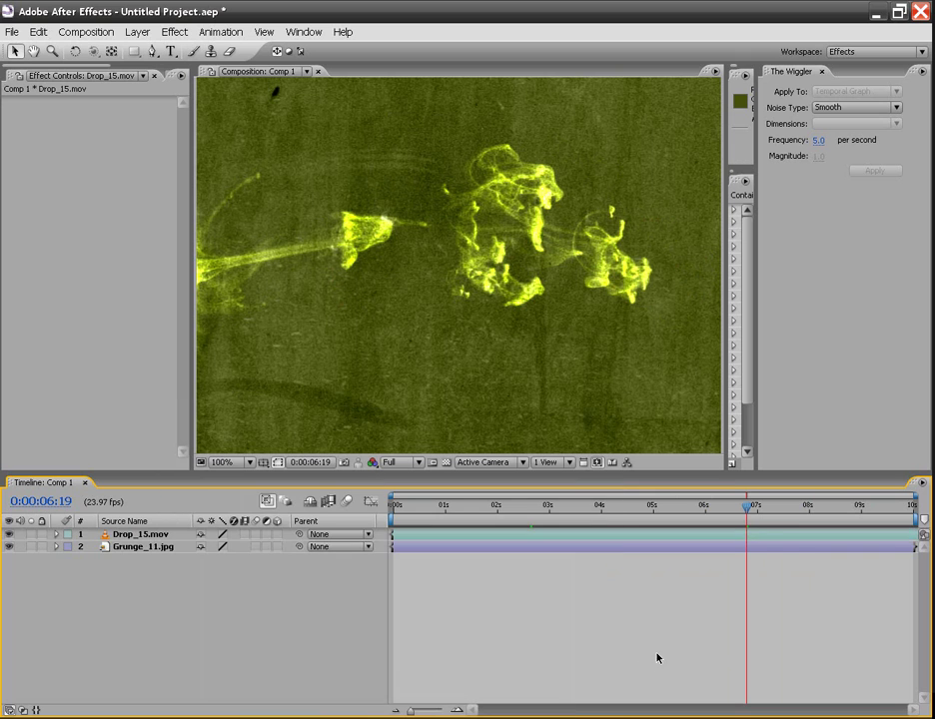
# - Apply Hue/Saturation with Colorize enabled to the Drop_15.mov layer and set its Colorize Hue to 746 x +24.0°
pyautogui.rightClick(158, 536)
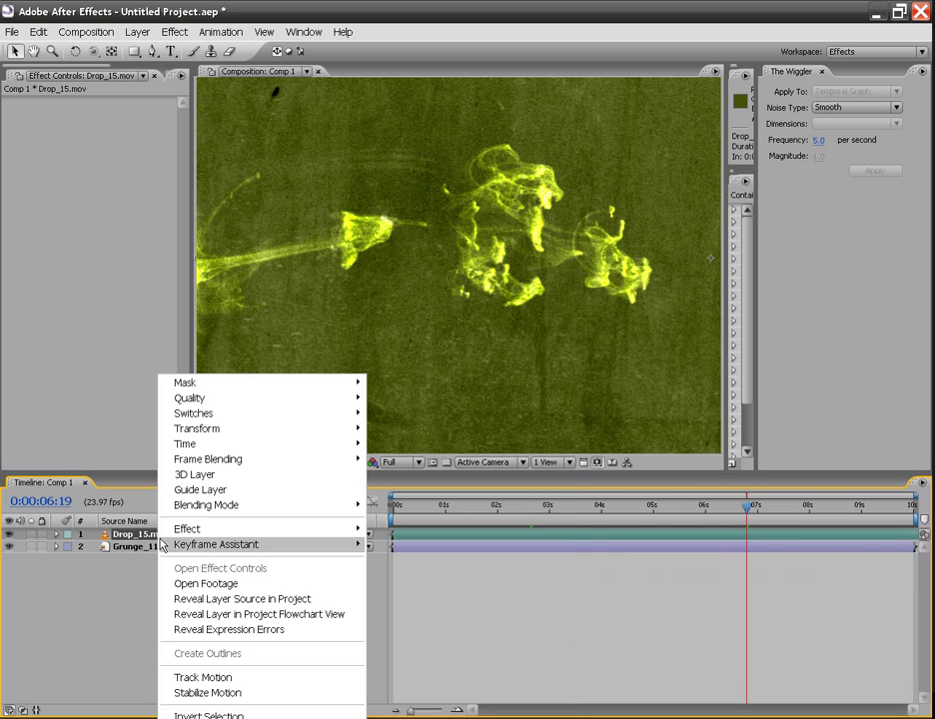
pyautogui.moveTo(281, 540)
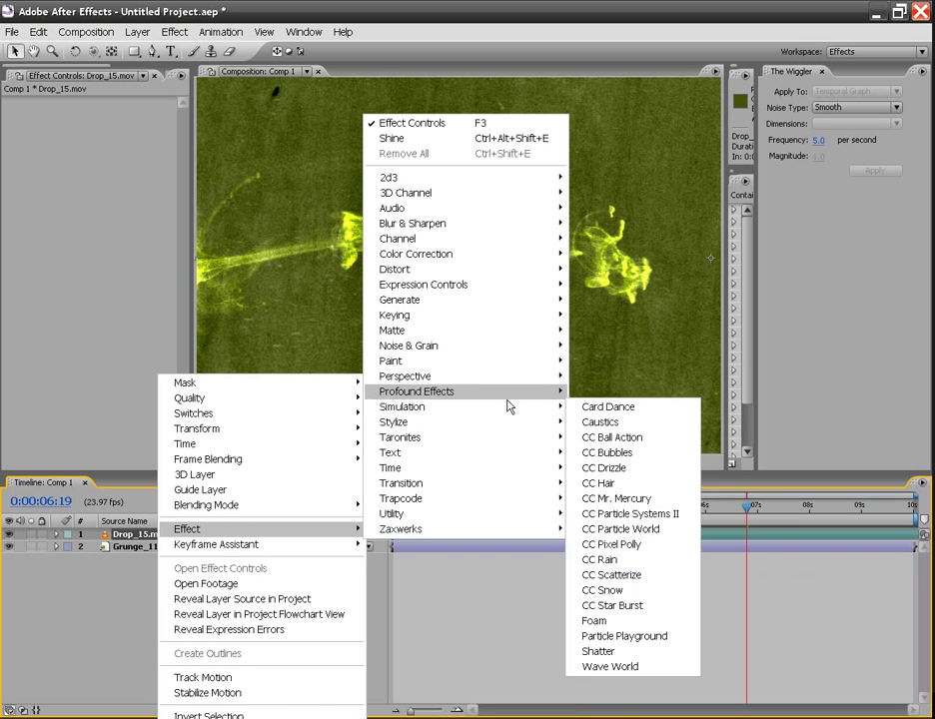
pyautogui.moveTo(519, 258)
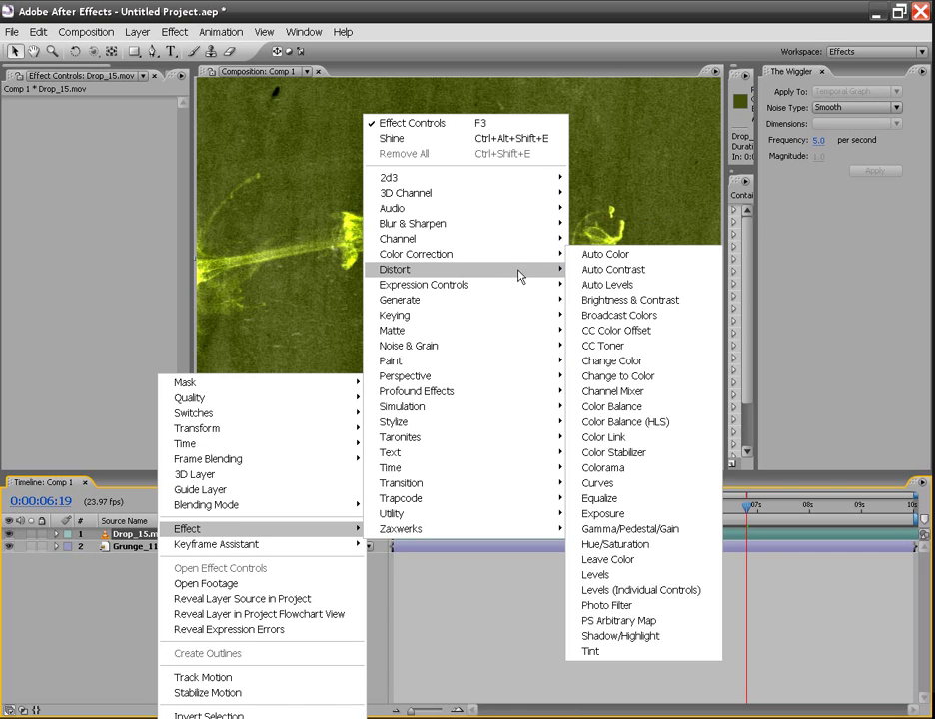
pyautogui.moveTo(507, 313)
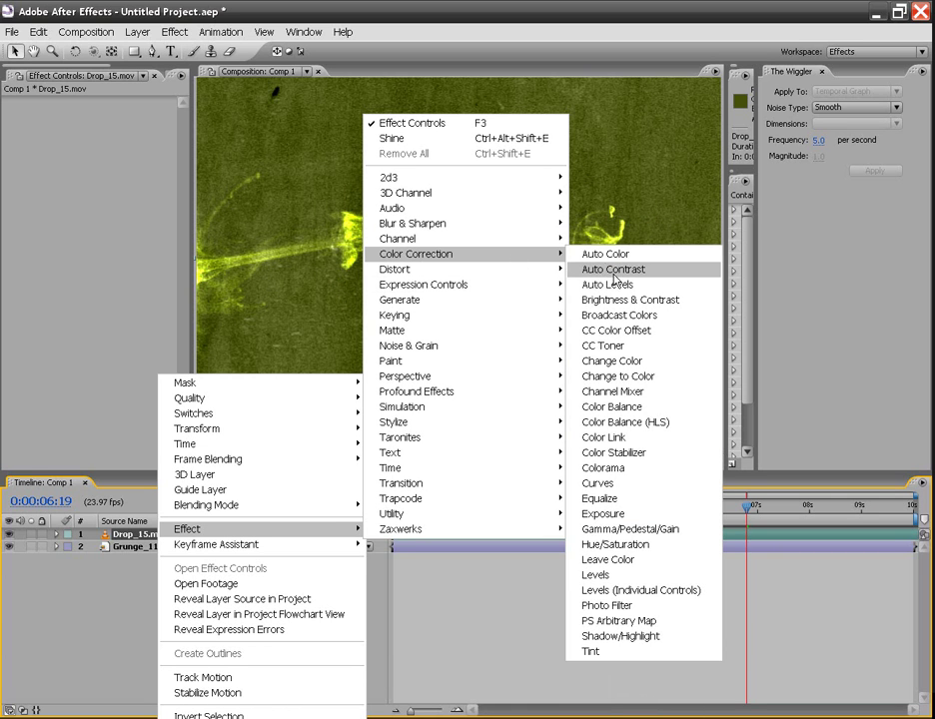
pyautogui.click(627, 545)
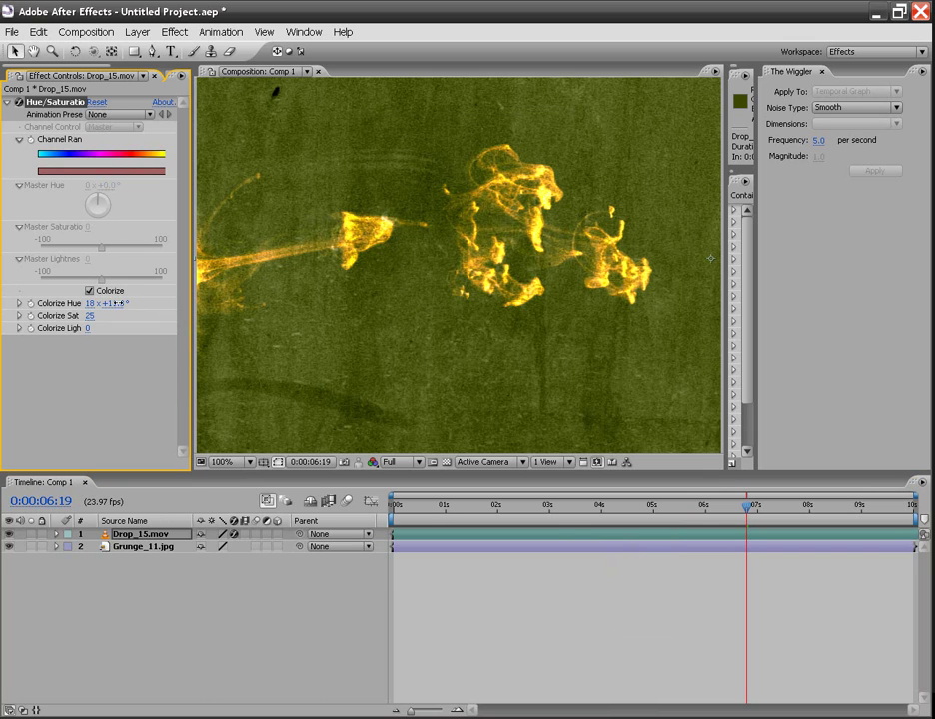
pyautogui.moveTo(125, 302); pyautogui.dragTo(60, 330)
pyautogui.moveTo(3, 317); pyautogui.dragTo(94, 303)
# - Hide the Grunge_11.jpg layer and set the Drop_15.mov layer's blending mode to Normal
pyautogui.click(9, 547)
pyautogui.rightClick(125, 543)
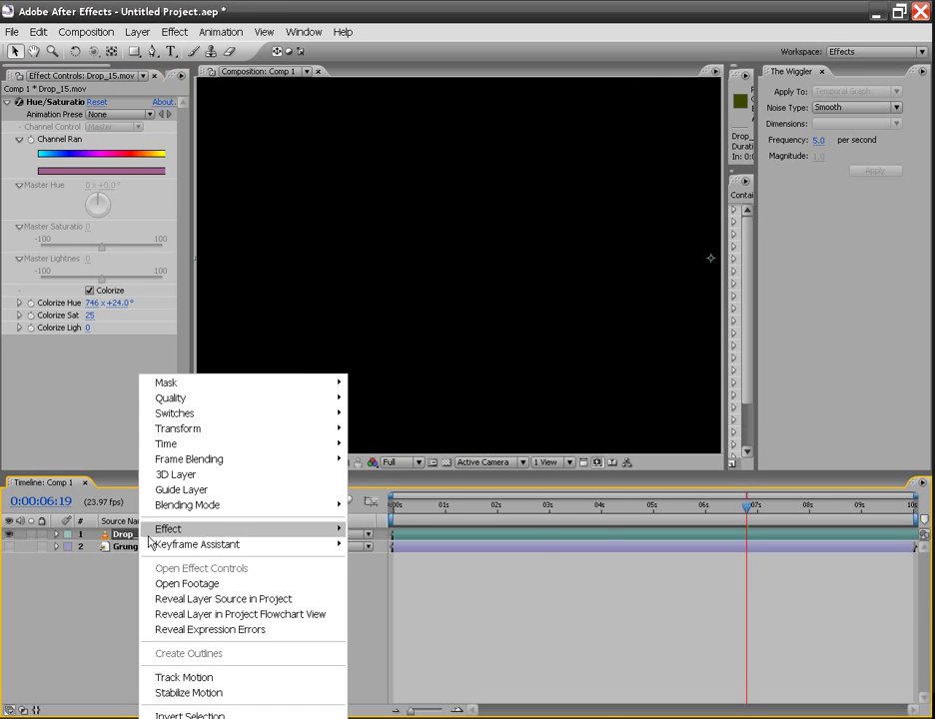
pyautogui.moveTo(239, 504)
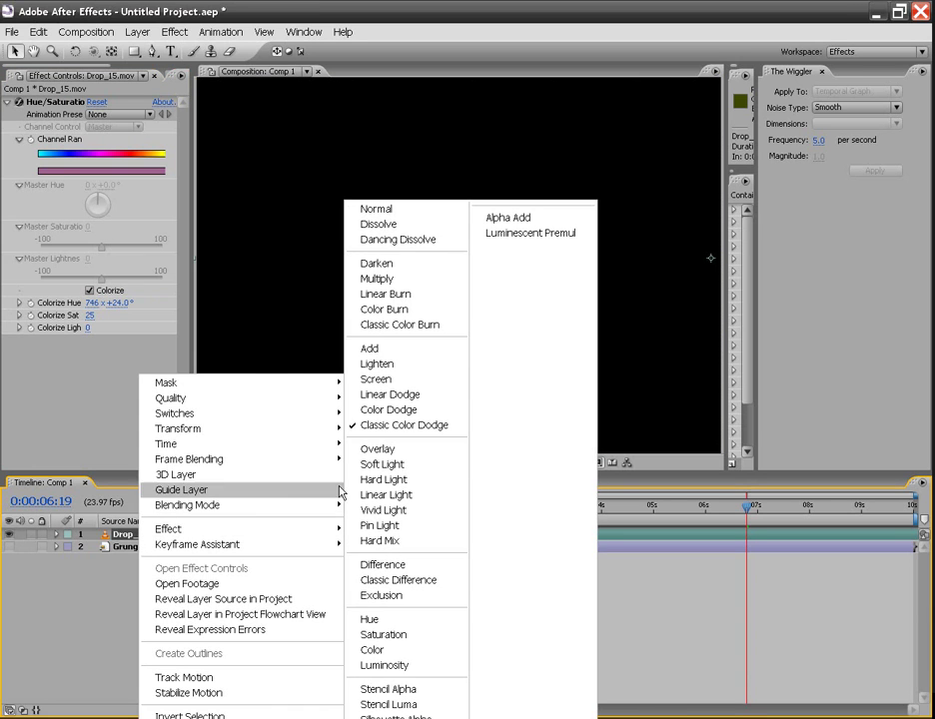
pyautogui.click(433, 213)
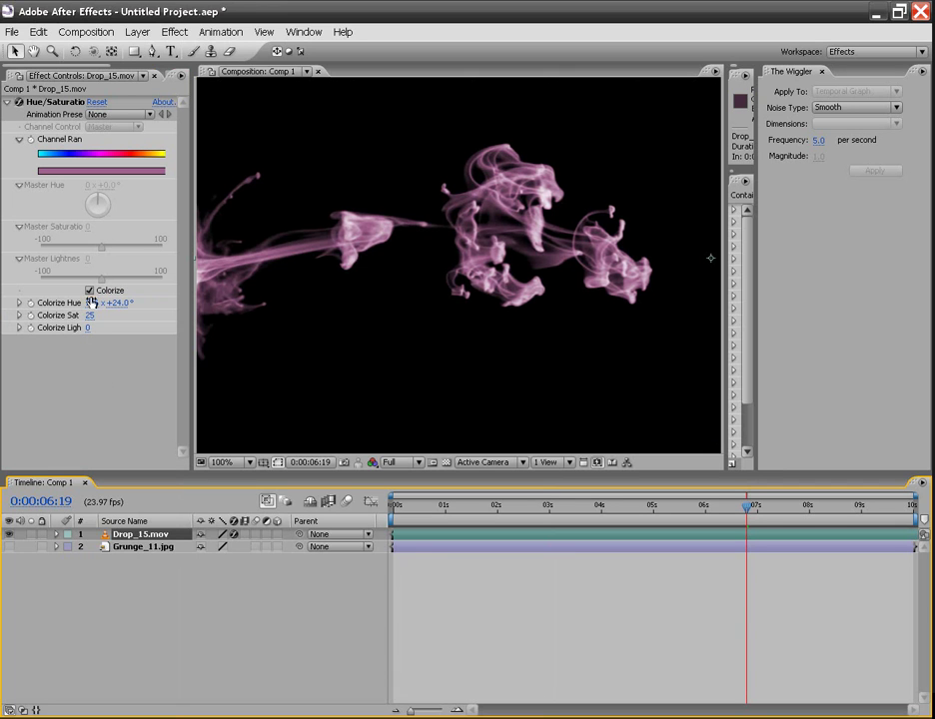
# - Adjust the Drop_15.mov layer's Colorize Hue to 291 x +24.0° for a reddish tint
pyautogui.moveTo(93, 302); pyautogui.dragTo(157, 310)
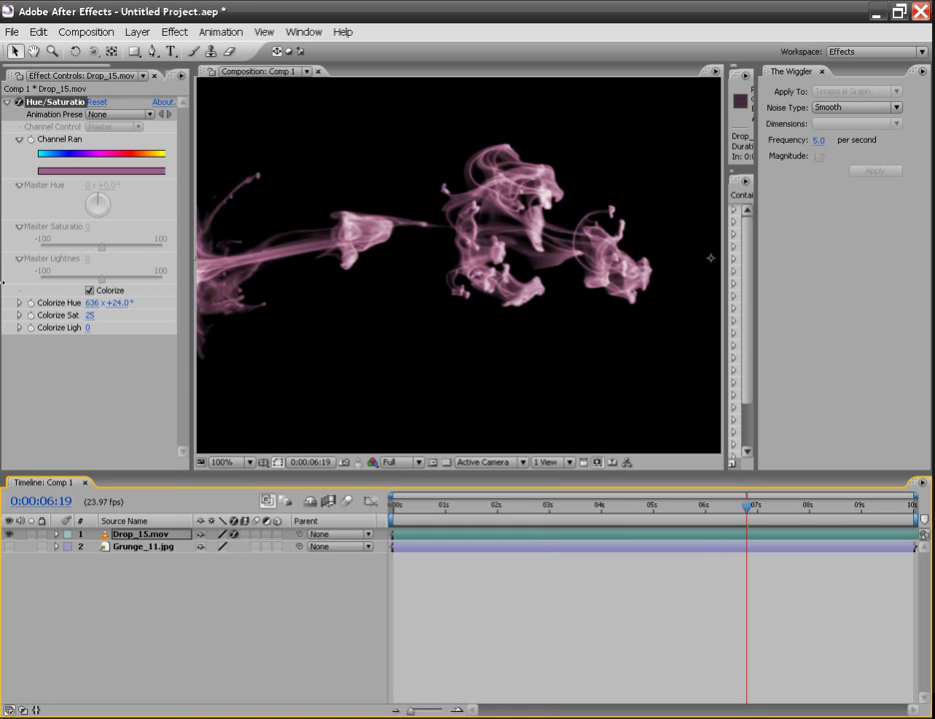
pyautogui.moveTo(92, 303); pyautogui.dragTo(3, 310)
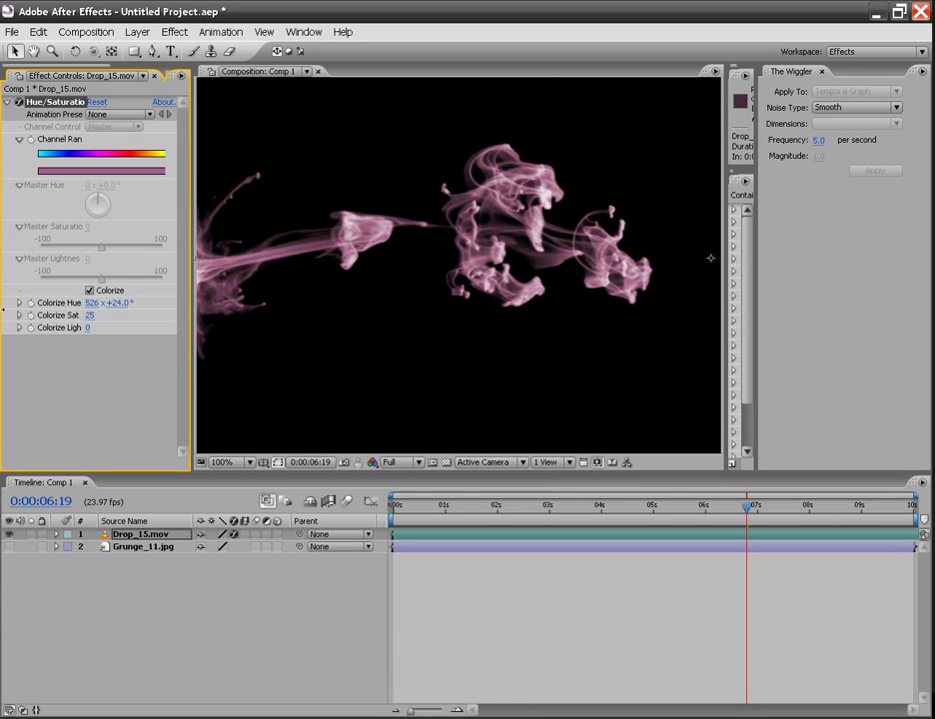
pyautogui.moveTo(94, 311); pyautogui.dragTo(35, 223)
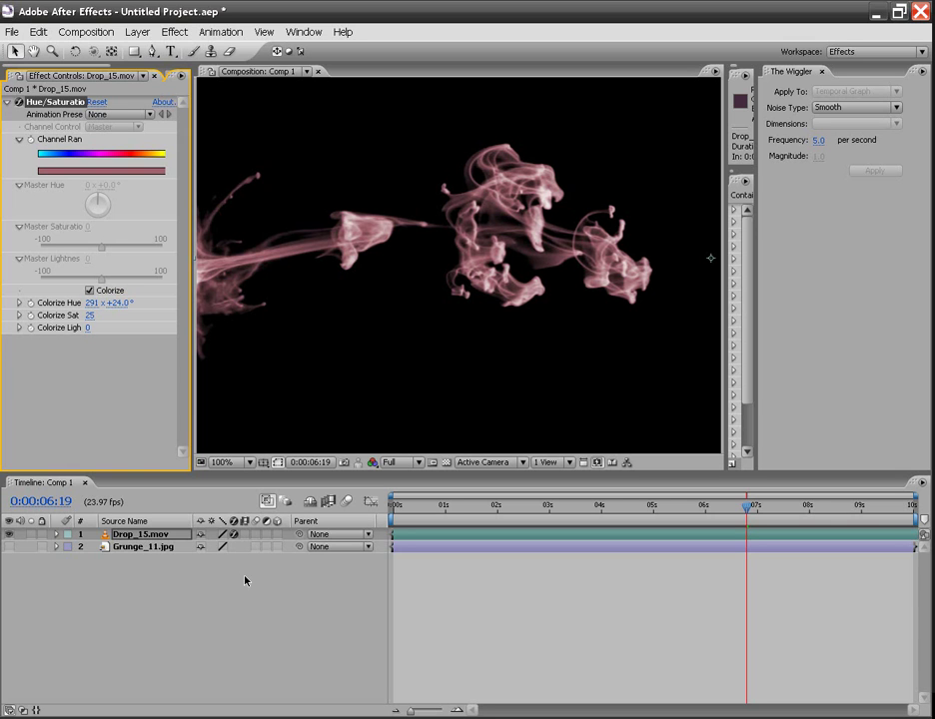